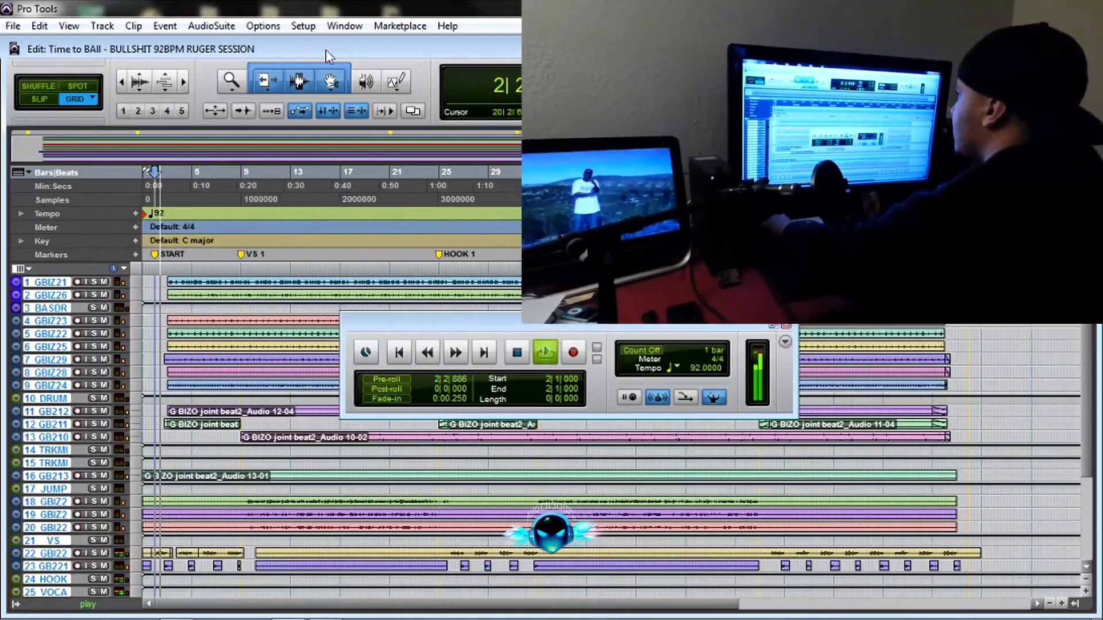
# Show the Mix window, look over the channel faders and meters, and stop playback.
pyautogui.click(345, 26)
pyautogui.click(347, 110)
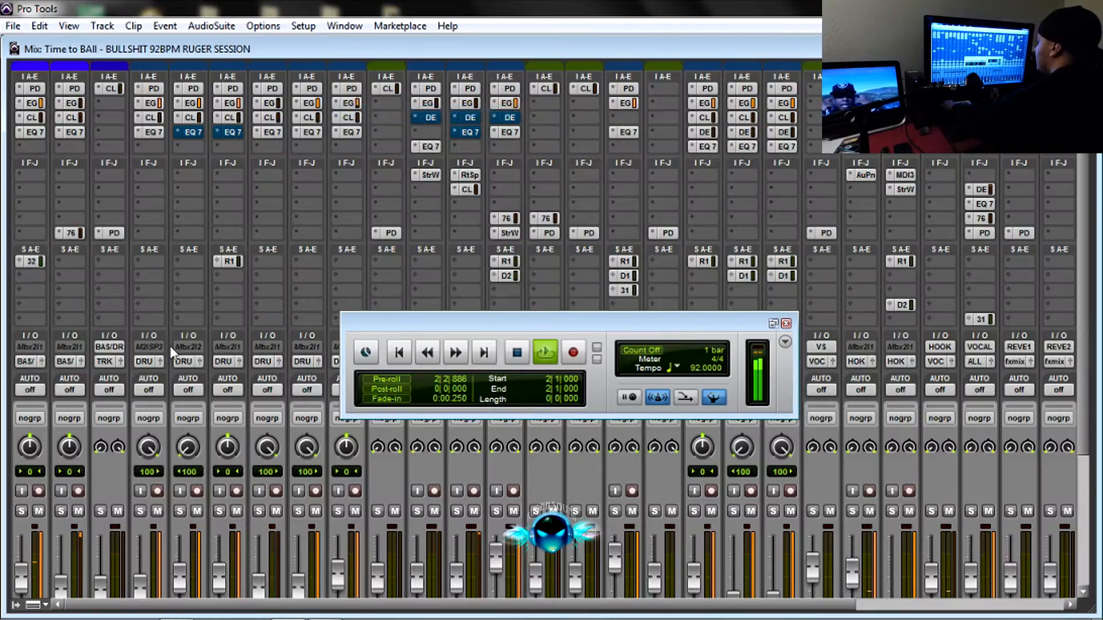
pyautogui.moveTo(339, 604)
pyautogui.mouseDown()
pyautogui.moveTo(552, 604)
pyautogui.moveTo(342, 604)
pyautogui.mouseUp()
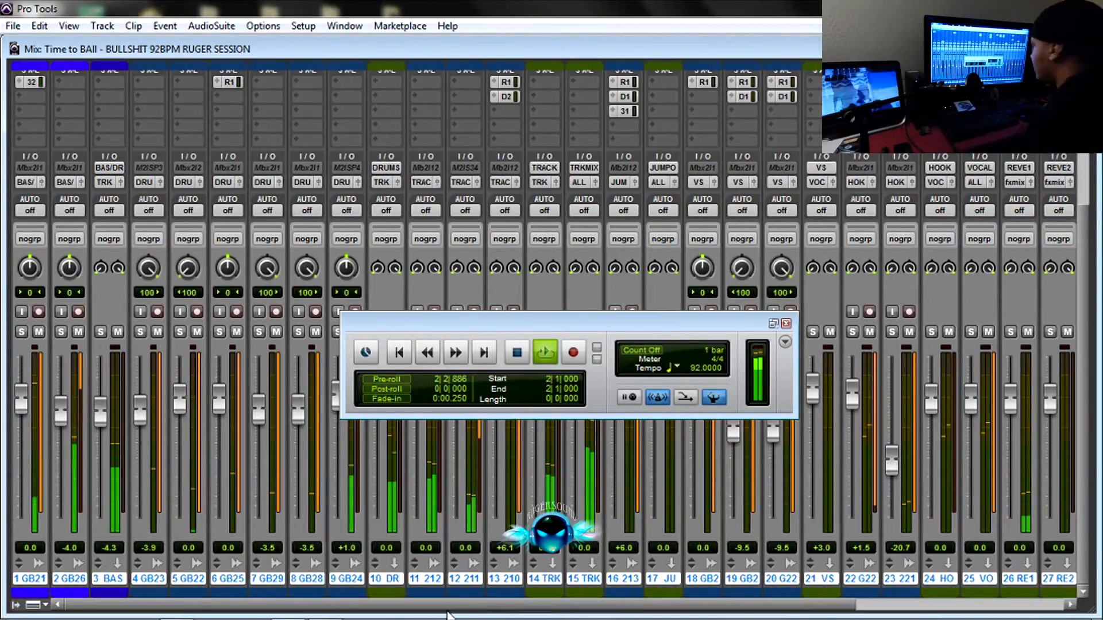
pyautogui.click(519, 354)
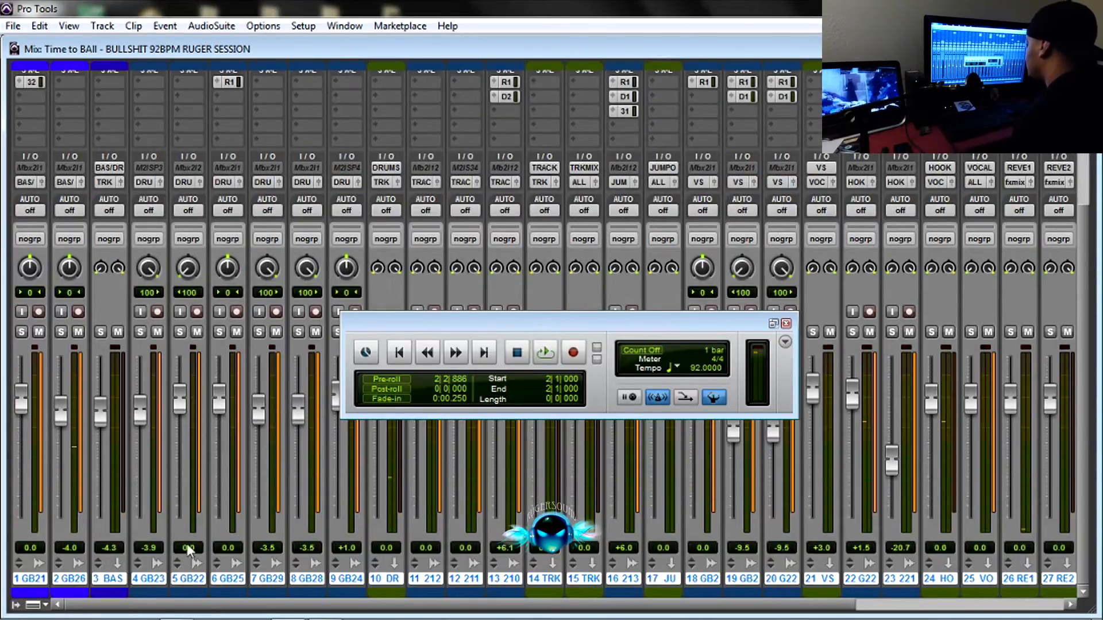
# In the Edit window, select all tracks from bar 1|1|000 to the END marker at 68|1|000.
pyautogui.click(345, 25)
pyautogui.click(356, 125)
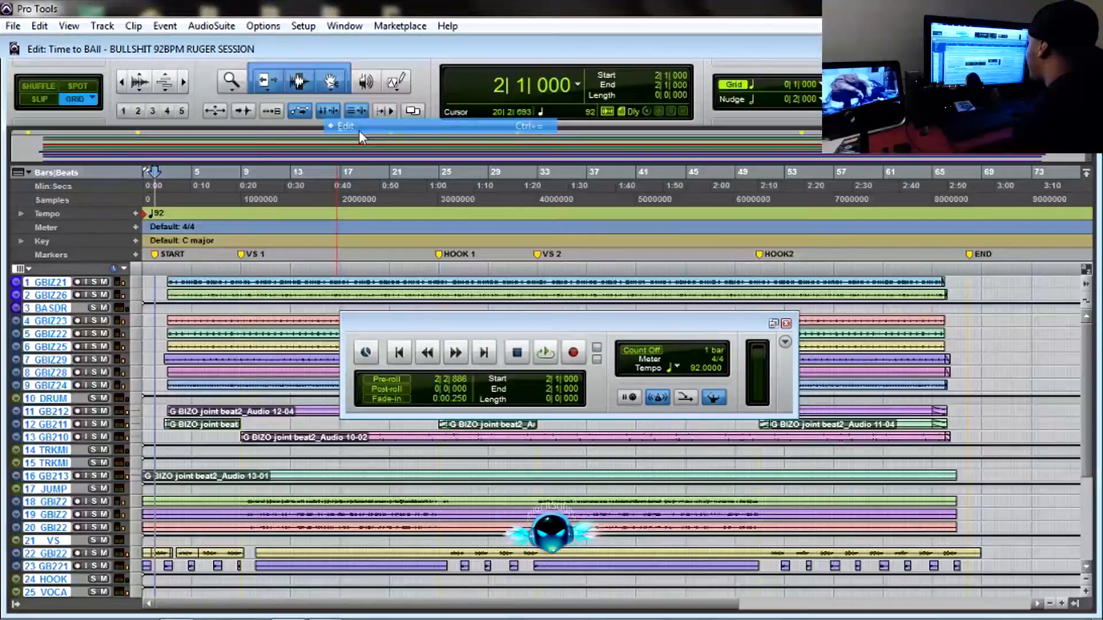
pyautogui.moveTo(969, 283); pyautogui.dragTo(941, 301)
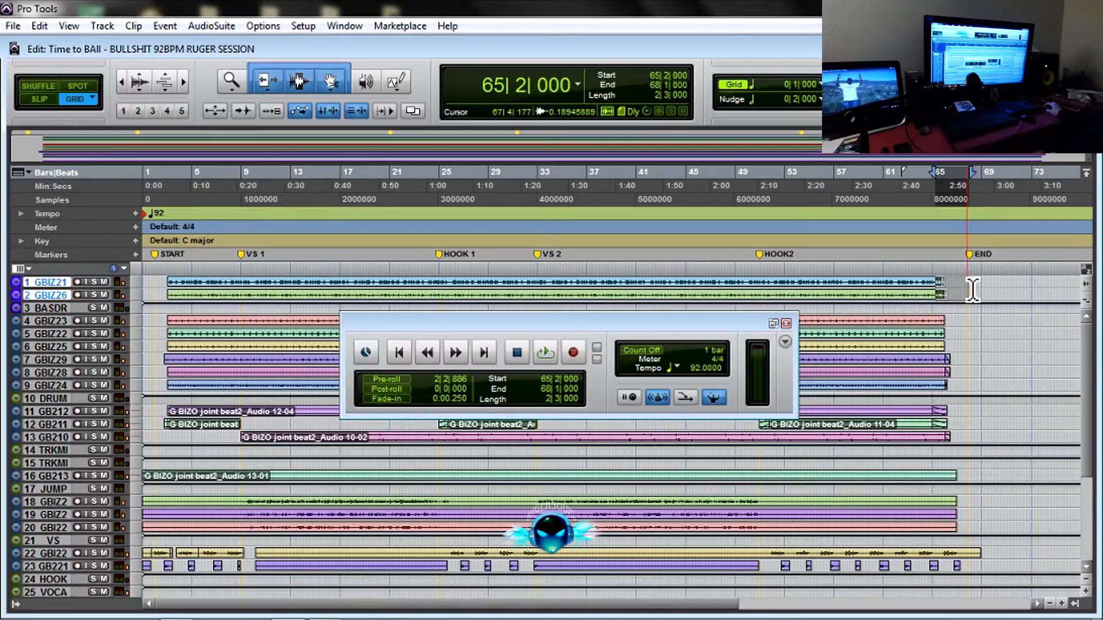
pyautogui.hotkey('ctrl', 'a')
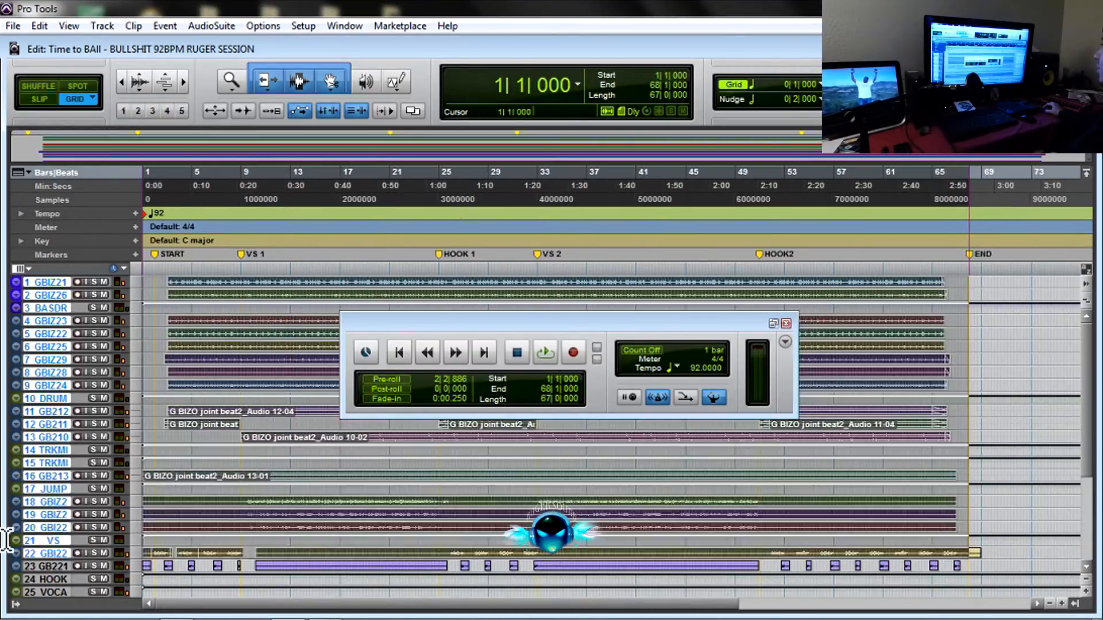
pyautogui.scroll(-5, 976, 288)
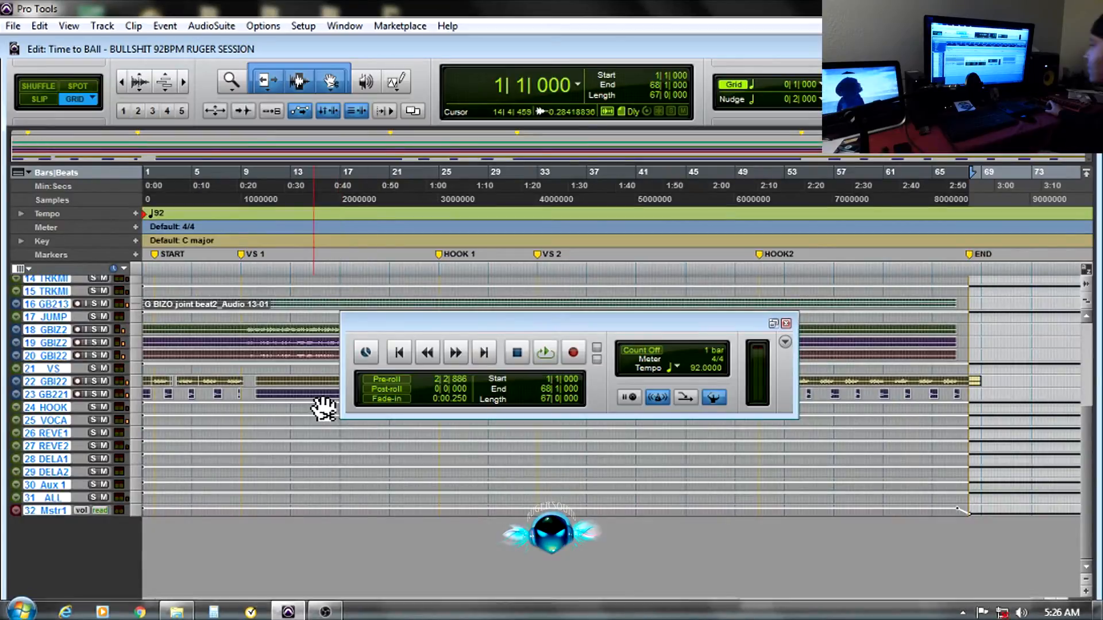
pyautogui.scroll(5, 328, 406)
pyautogui.scroll(-4, 204, 311)
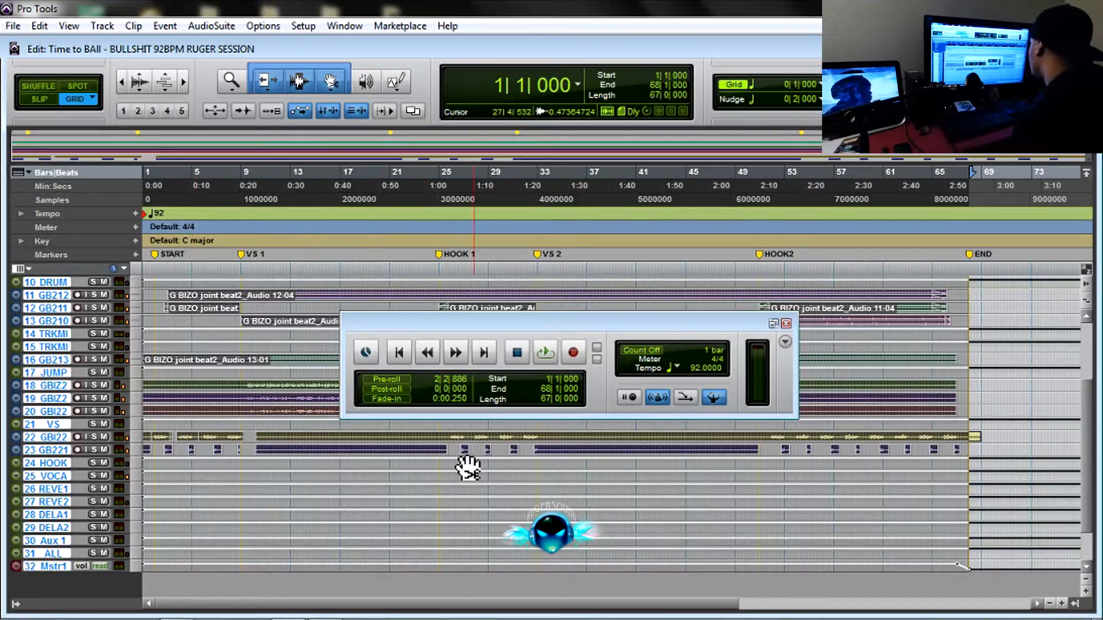
# In the Mix window, bypass all inserts on every track.
pyautogui.click(356, 27)
pyautogui.click(339, 109)
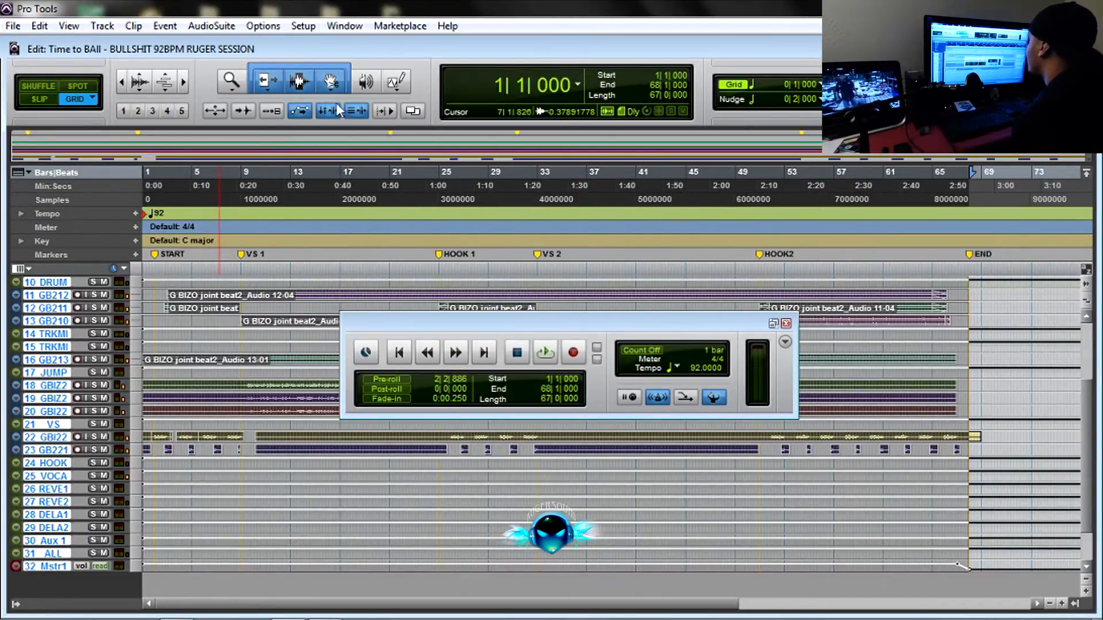
pyautogui.click(345, 28)
pyautogui.click(357, 112)
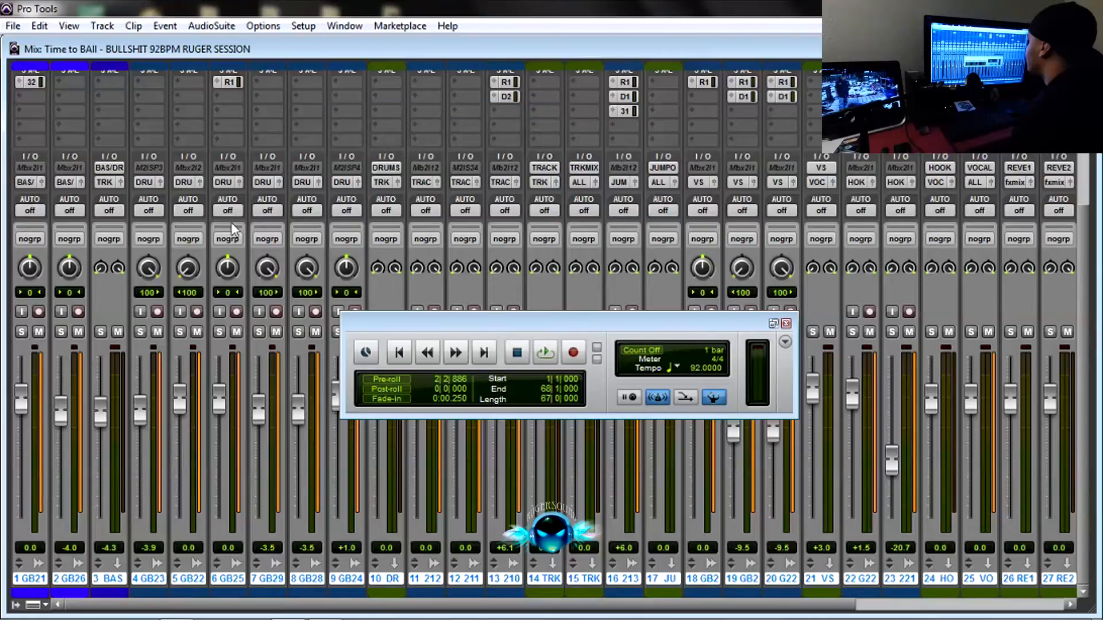
pyautogui.click(101, 27)
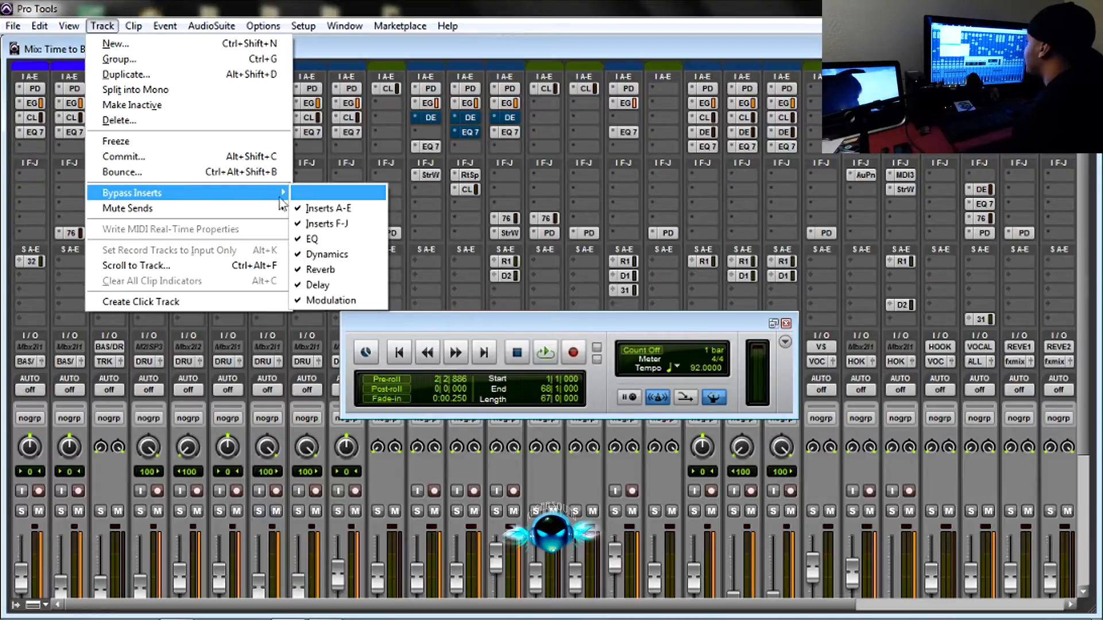
pyautogui.click(307, 194)
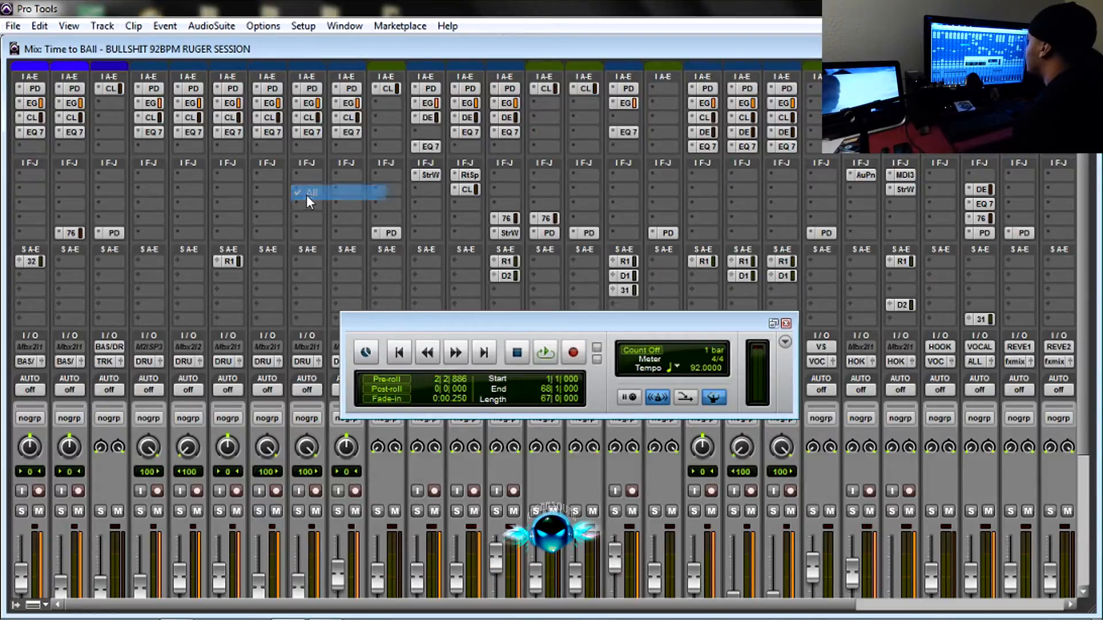
pyautogui.click(133, 27)
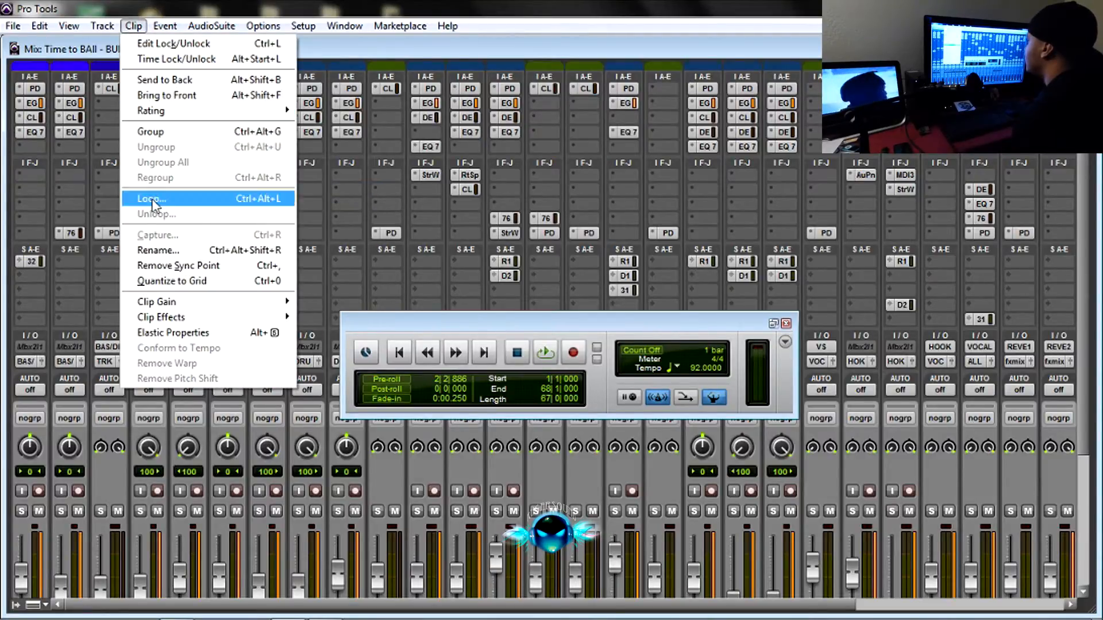
pyautogui.moveTo(102, 26)
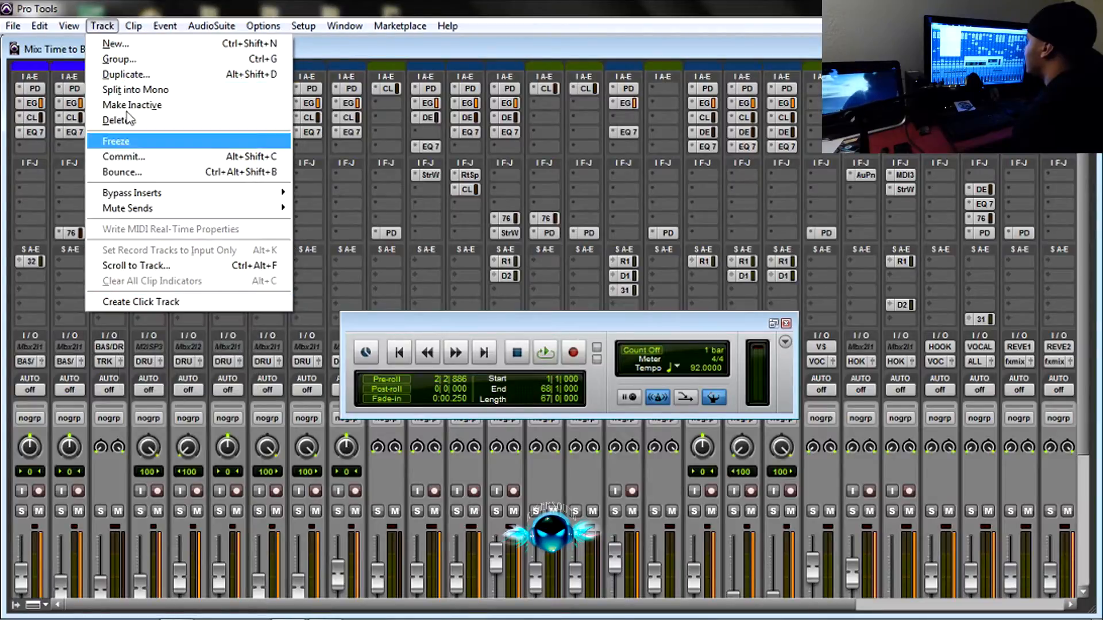
pyautogui.moveTo(142, 195)
pyautogui.click(309, 195)
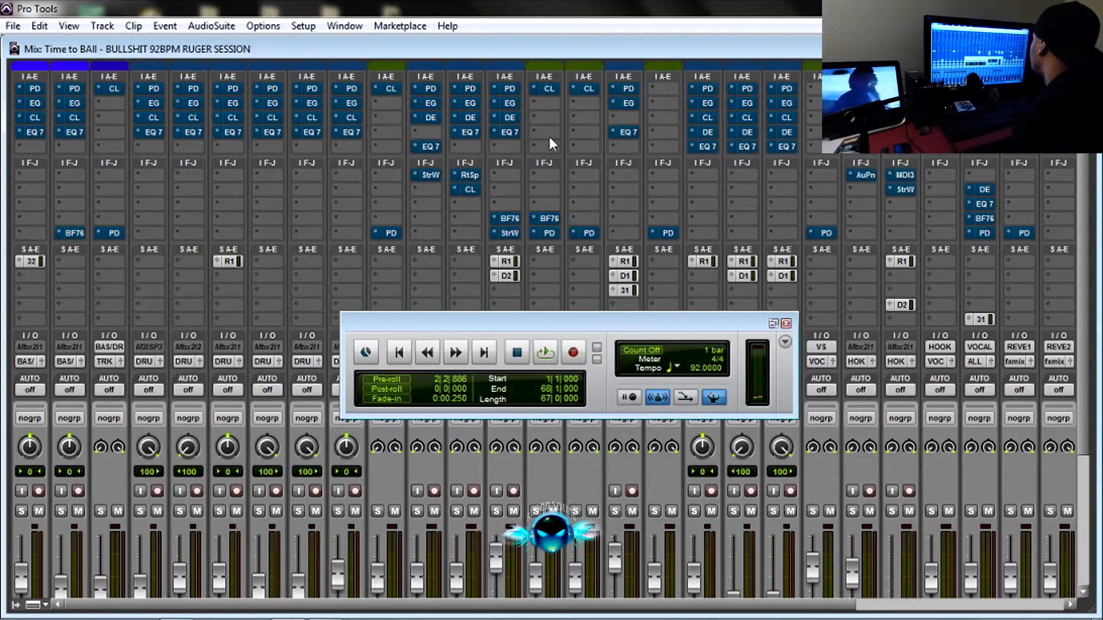
pyautogui.click(134, 27)
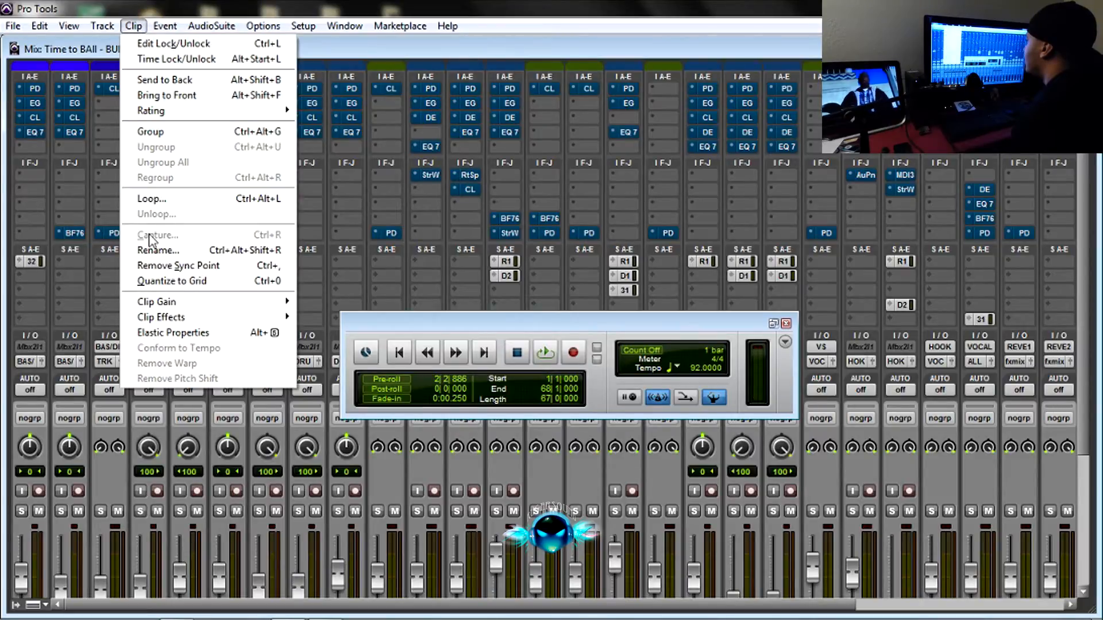
pyautogui.click(206, 4)
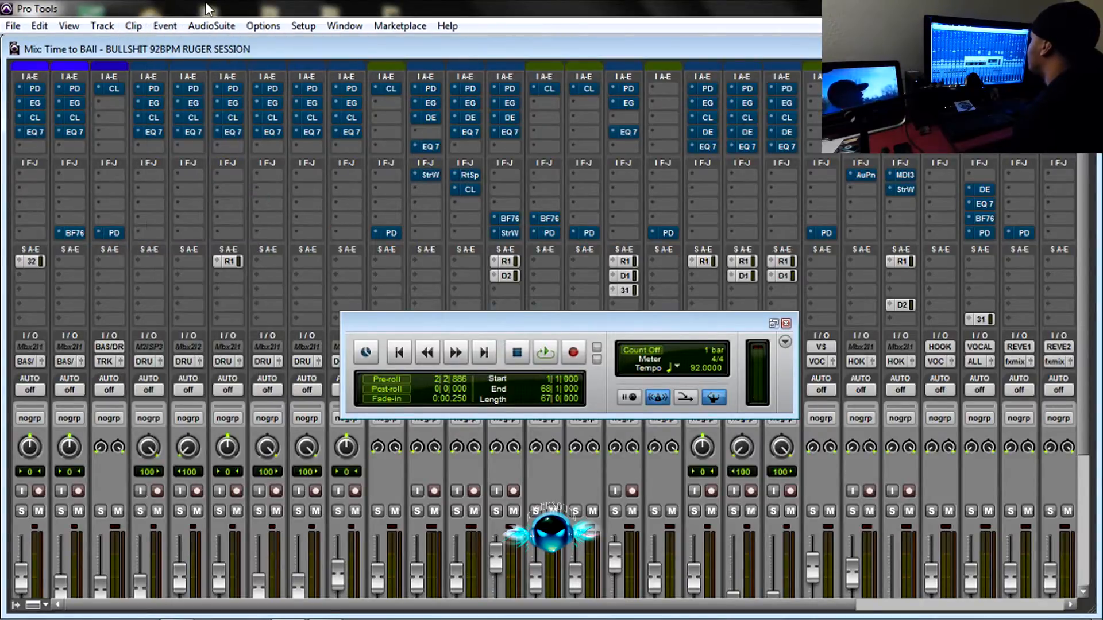
pyautogui.scroll(-3, 228, 252)
pyautogui.scroll(3, 219, 267)
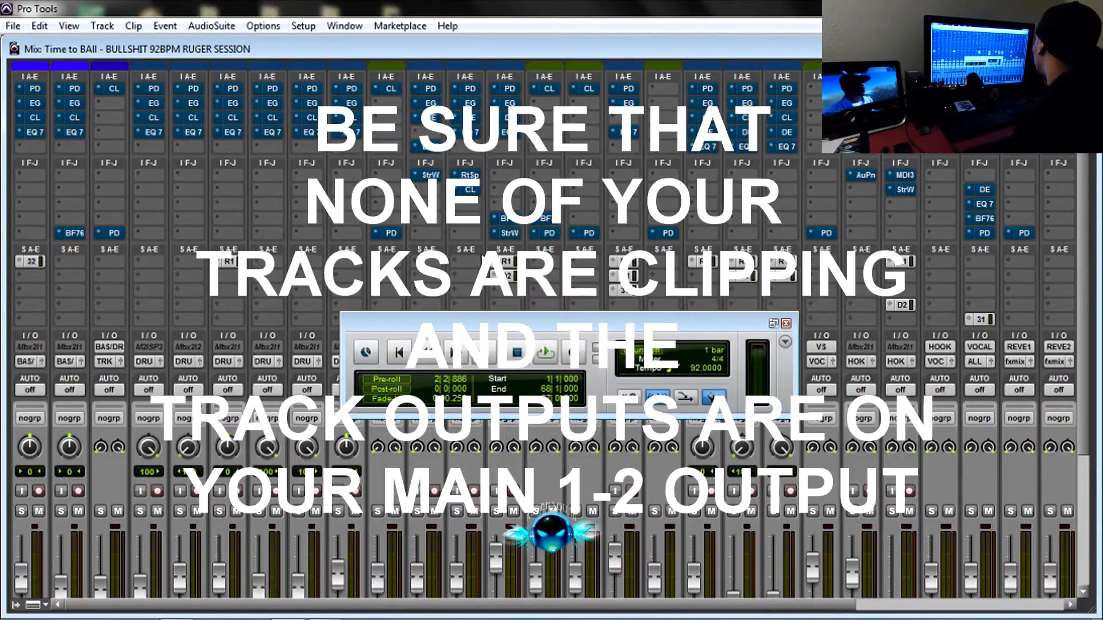
pyautogui.scroll(-3, 372, 234)
pyautogui.scroll(3, 309, 252)
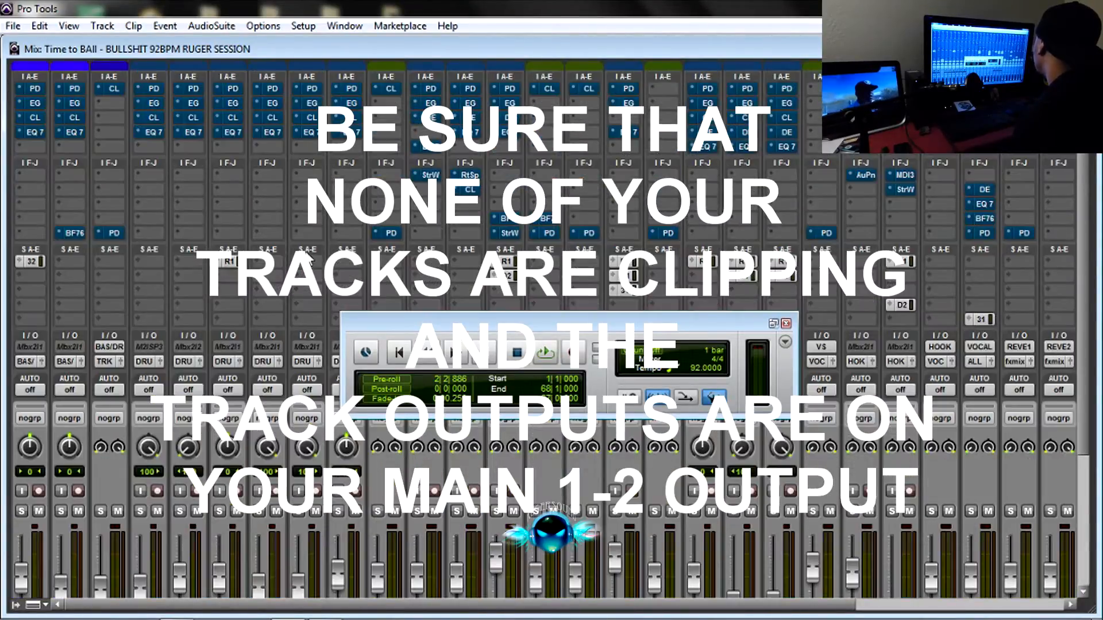
# Mute all sends on every track in the mixer.
pyautogui.click(99, 27)
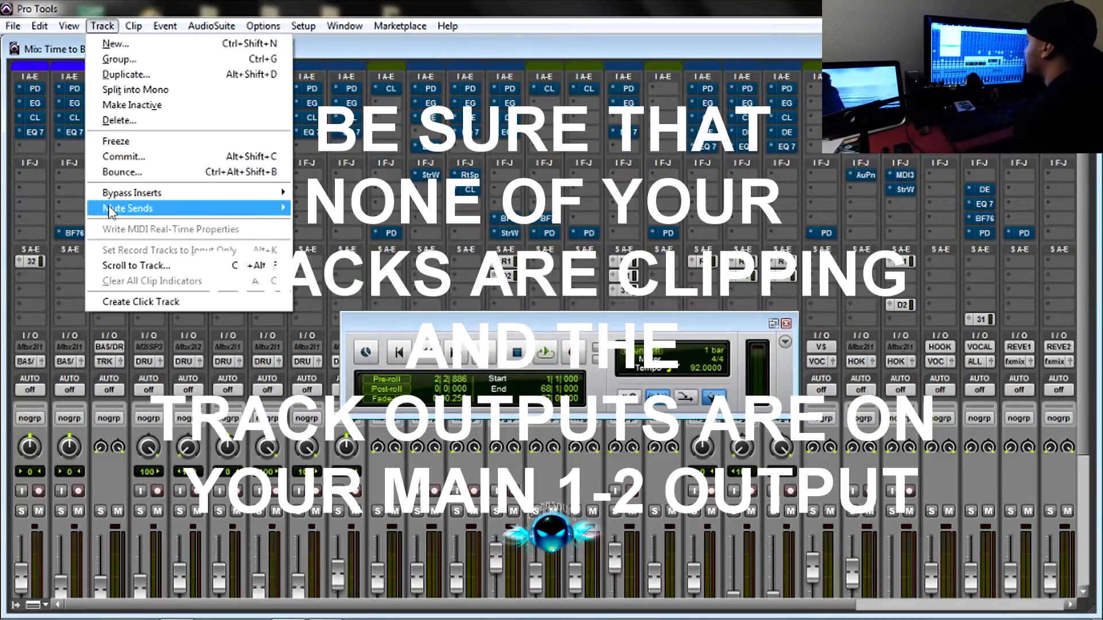
pyautogui.moveTo(142, 201)
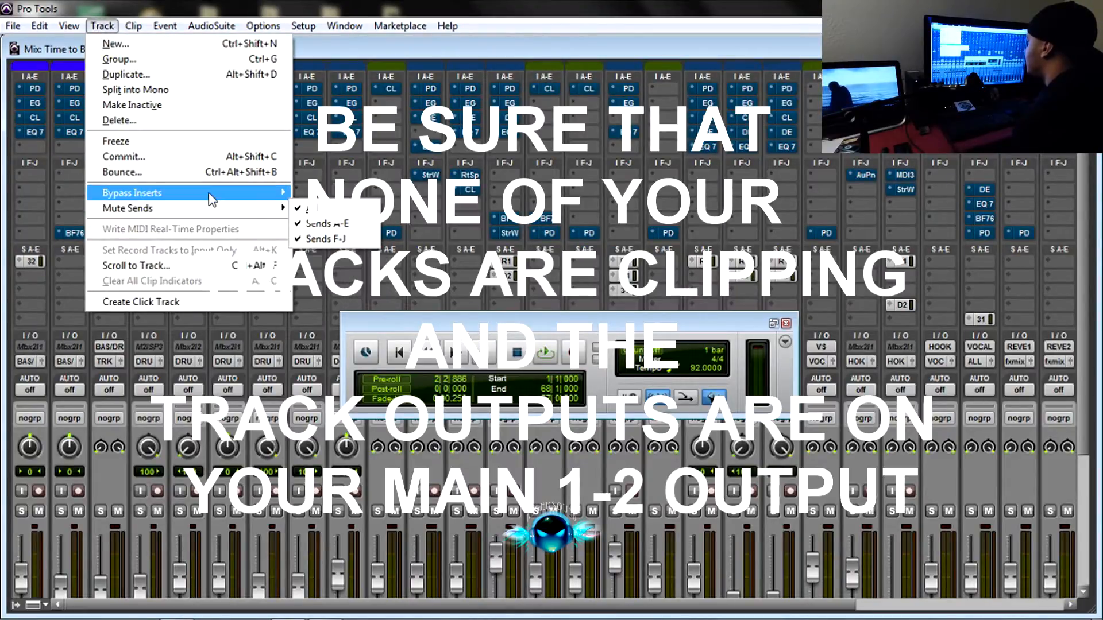
pyautogui.moveTo(223, 210)
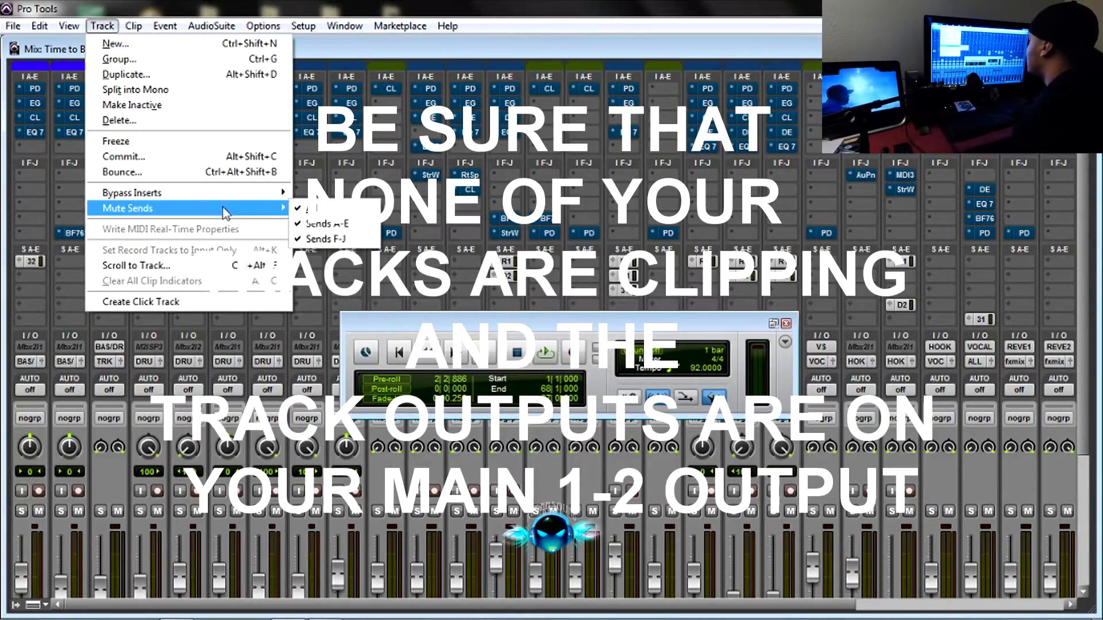
pyautogui.click(317, 210)
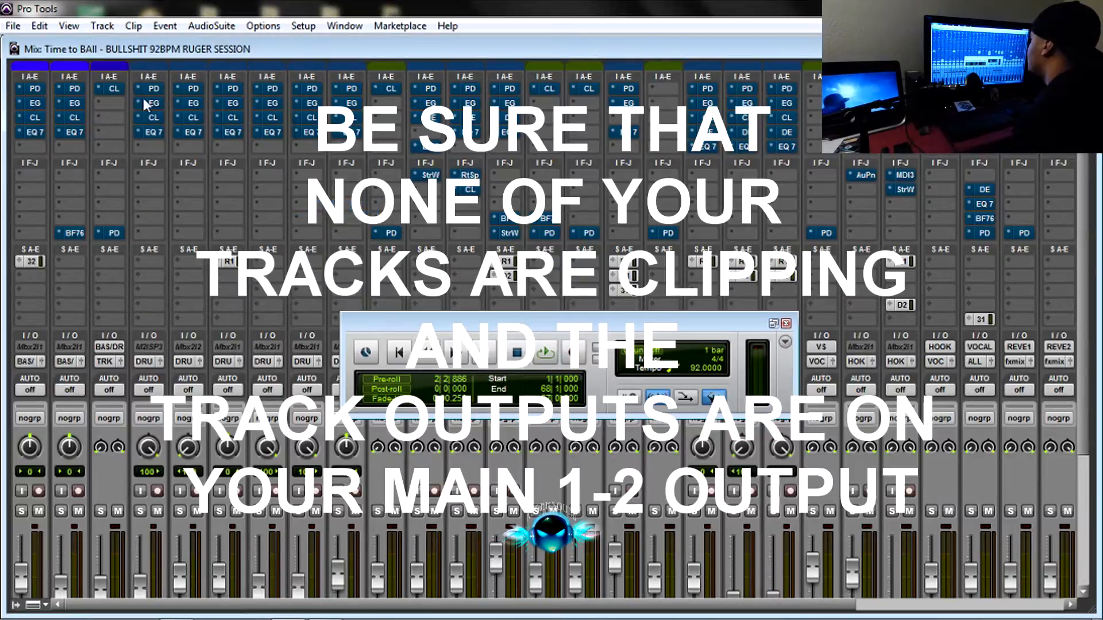
pyautogui.click(111, 27)
pyautogui.moveTo(280, 207)
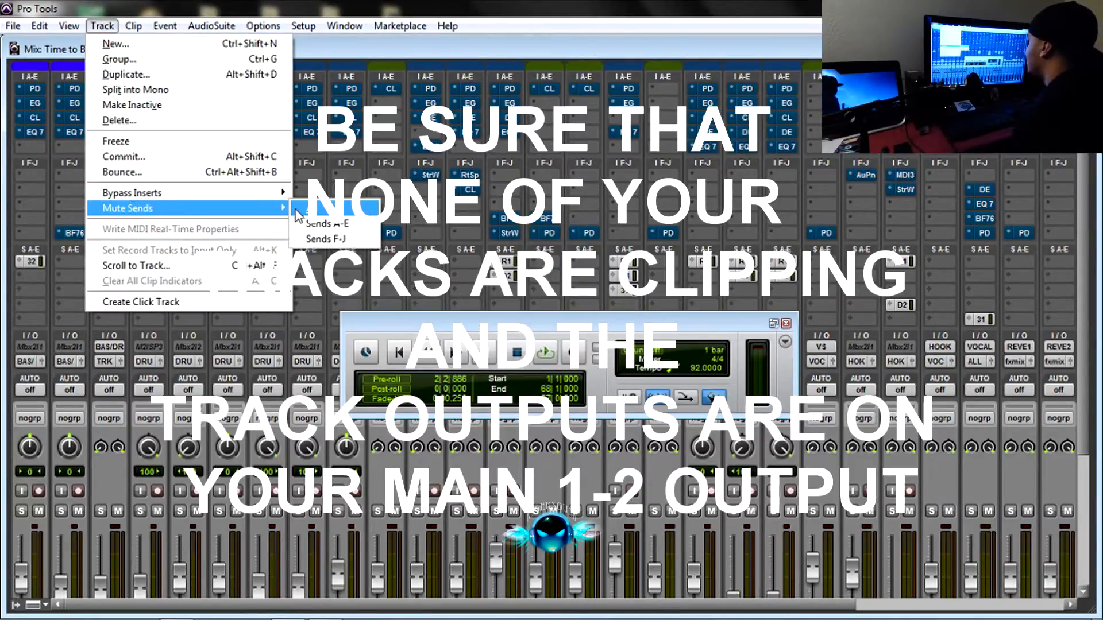
pyautogui.click(317, 210)
pyautogui.scroll(-3, 231, 188)
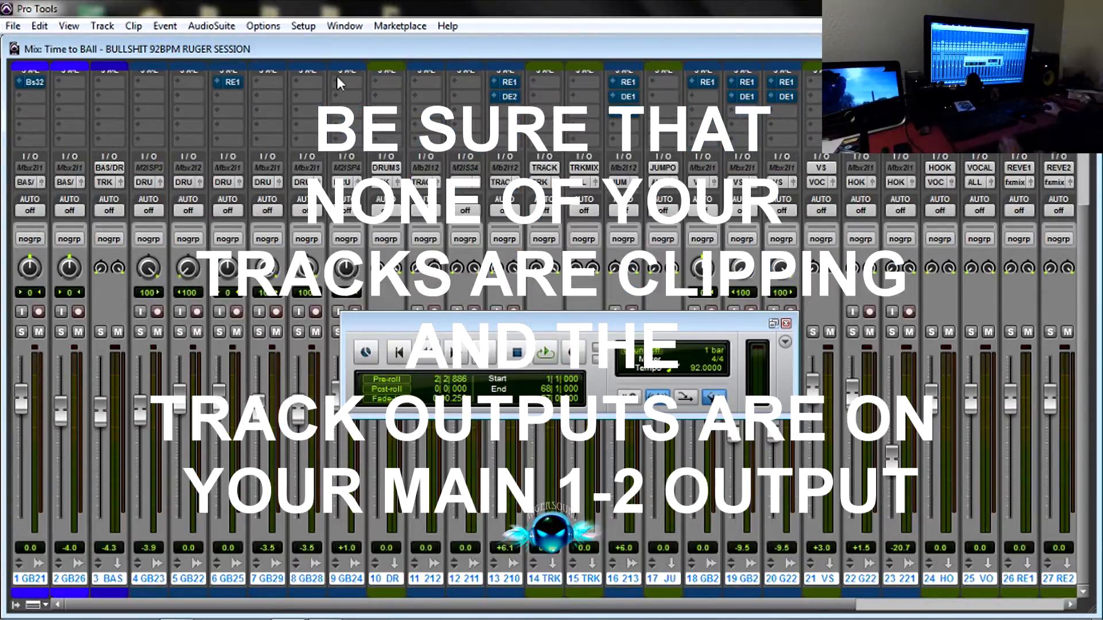
# Return to the Edit window and move the floating Transport window lower, clear of the uppermost tracks.
pyautogui.click(344, 27)
pyautogui.click(379, 127)
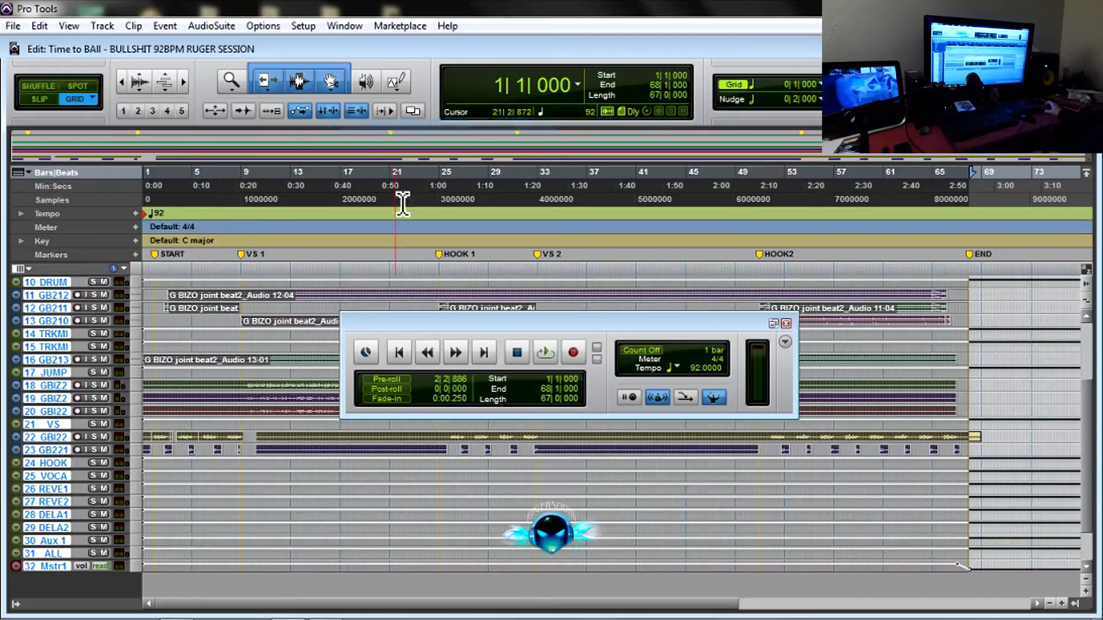
pyautogui.scroll(3, 256, 377)
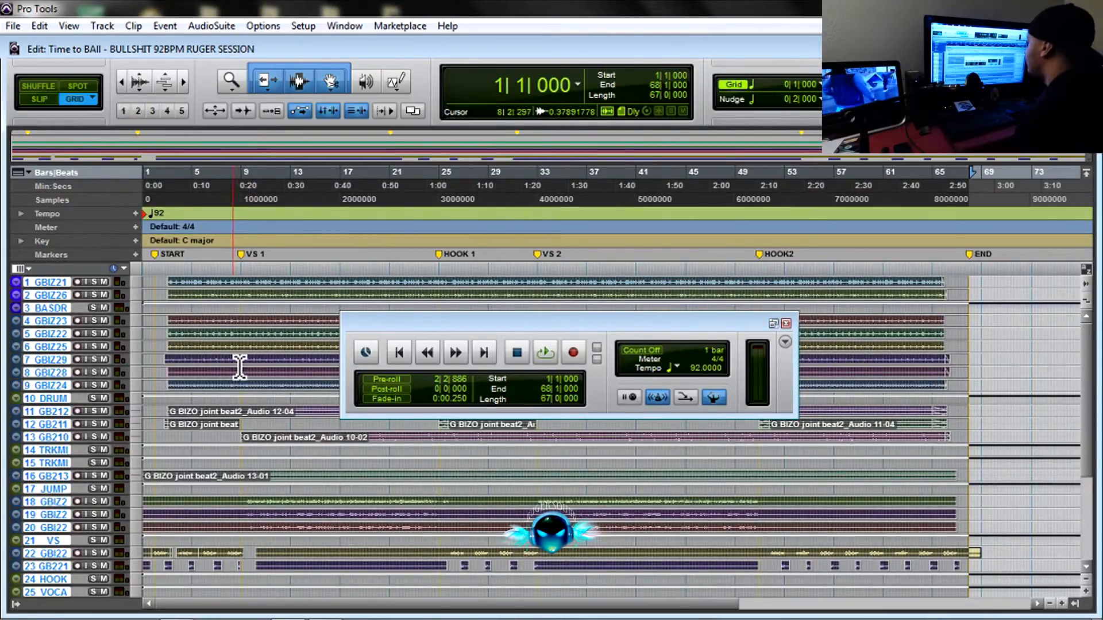
pyautogui.moveTo(463, 320); pyautogui.dragTo(472, 343)
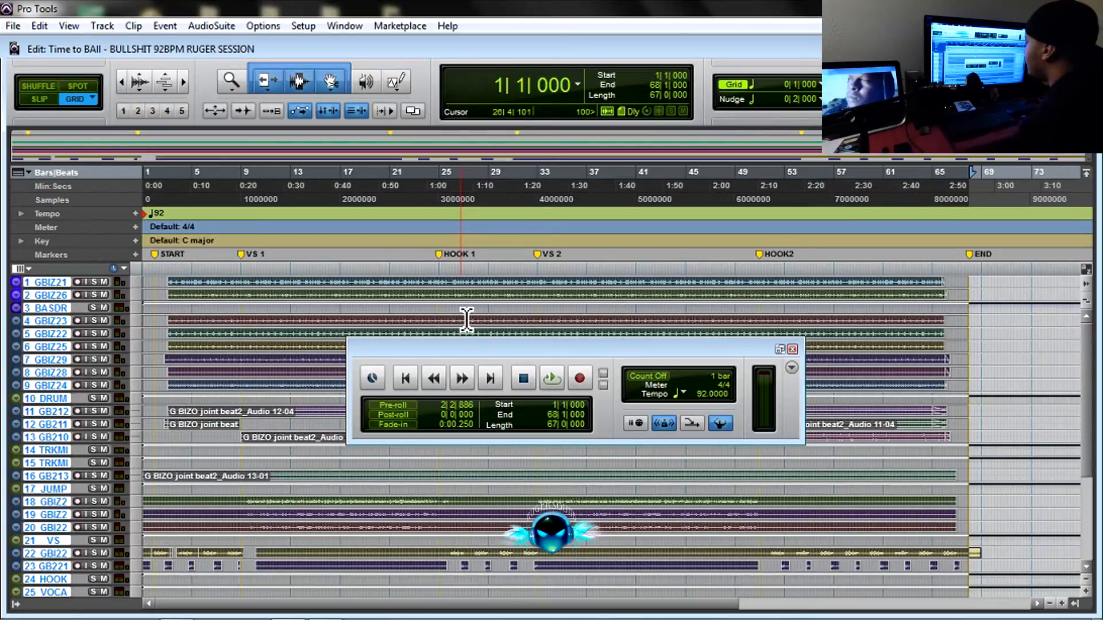
pyautogui.moveTo(460, 349); pyautogui.dragTo(592, 309)
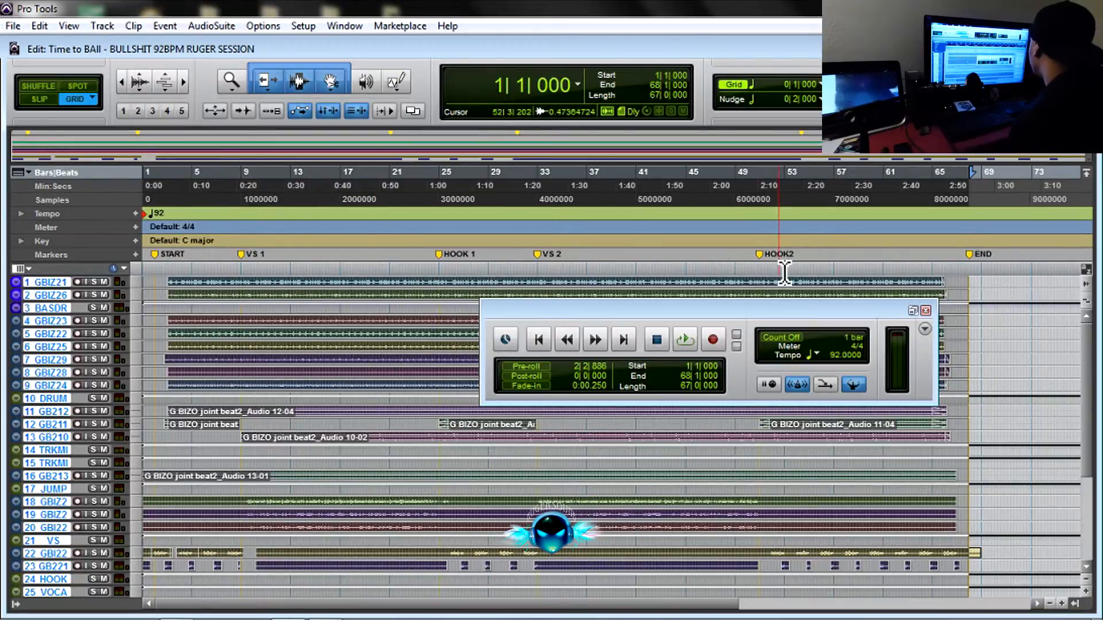
pyautogui.moveTo(762, 310); pyautogui.dragTo(691, 386)
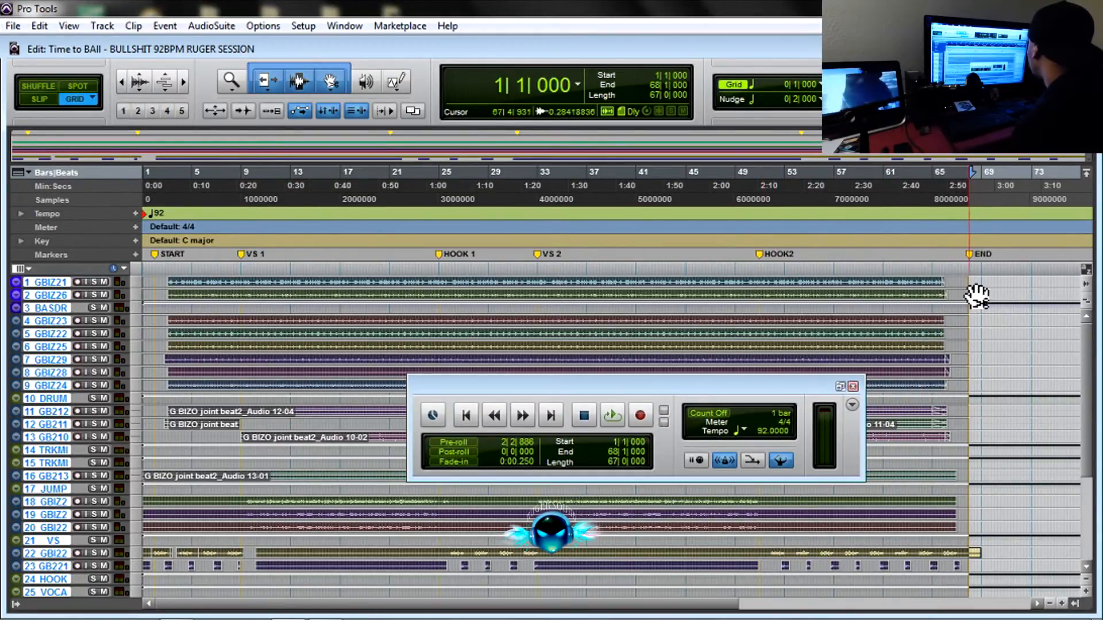
# Select all tracks from the START marker at bar 2|1|000 to the END marker at 68|1|000.
pyautogui.click(164, 268)
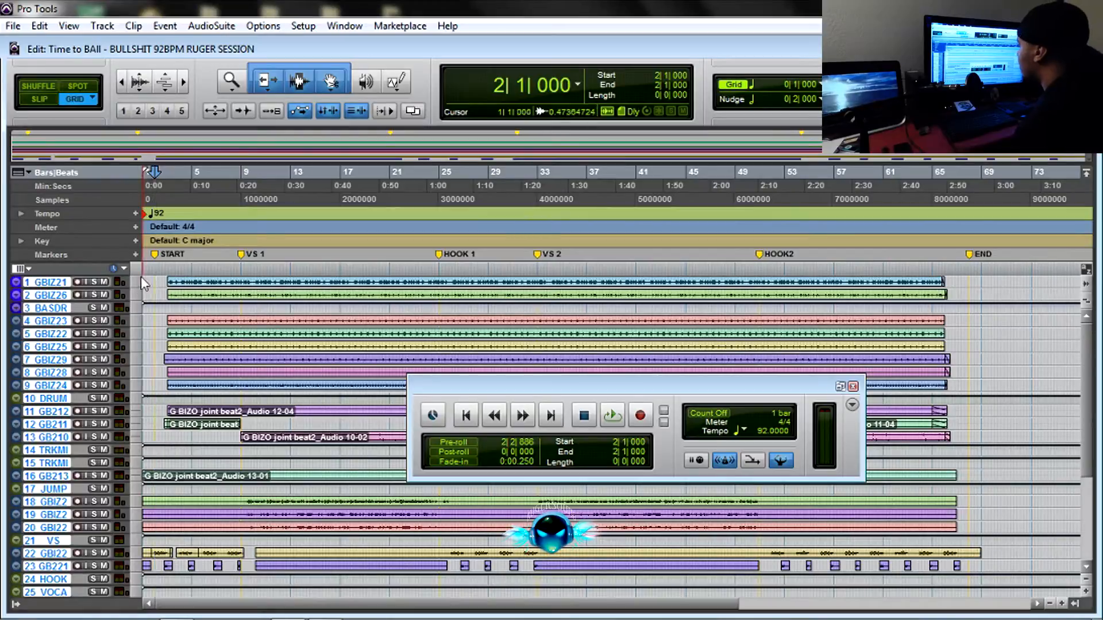
pyautogui.click(184, 81)
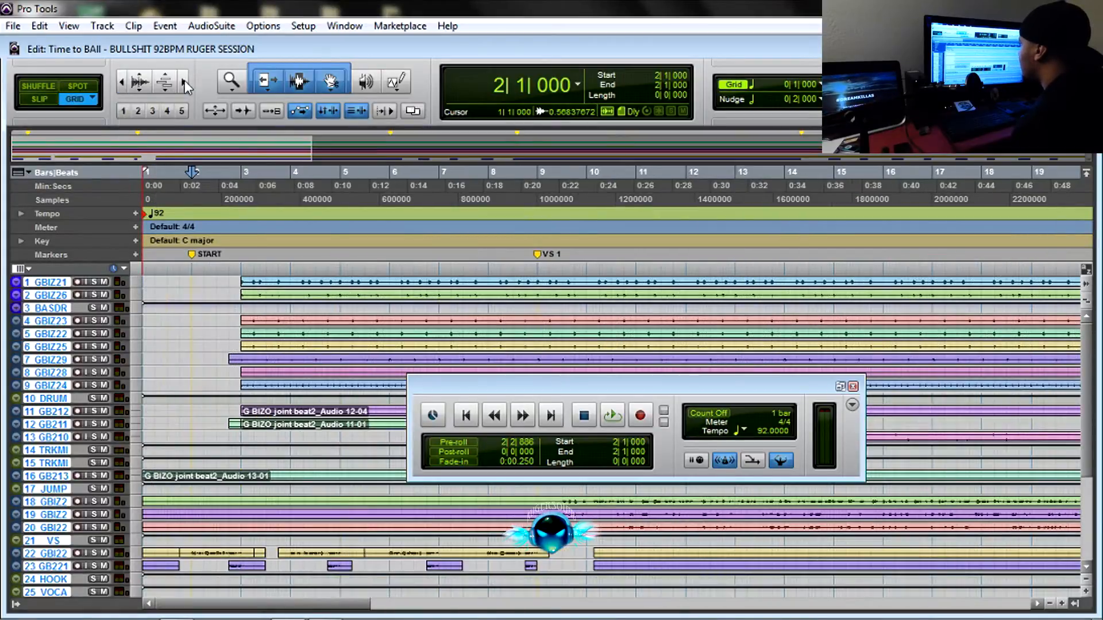
pyautogui.moveTo(149, 288)
pyautogui.mouseDown()
pyautogui.moveTo(1100, 305)
pyautogui.moveTo(564, 300)
pyautogui.moveTo(551, 574)
pyautogui.moveTo(562, 574)
pyautogui.moveTo(586, 235)
pyautogui.moveTo(574, 212)
pyautogui.mouseUp()
pyautogui.moveTo(566, 288); pyautogui.dragTo(193, 619)
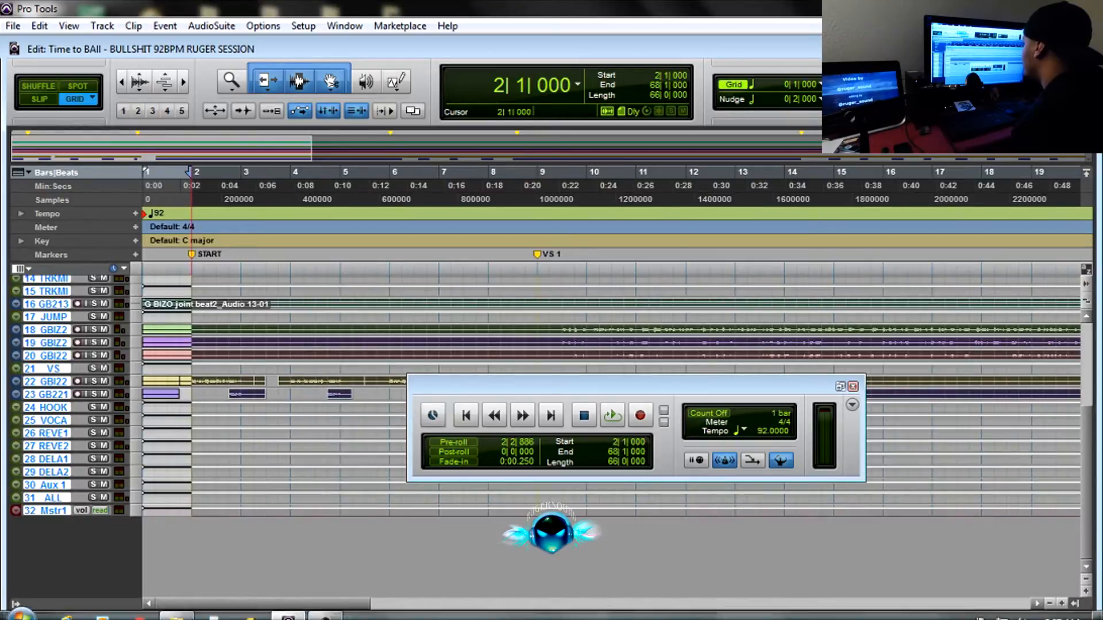
pyautogui.scroll(5, 272, 412)
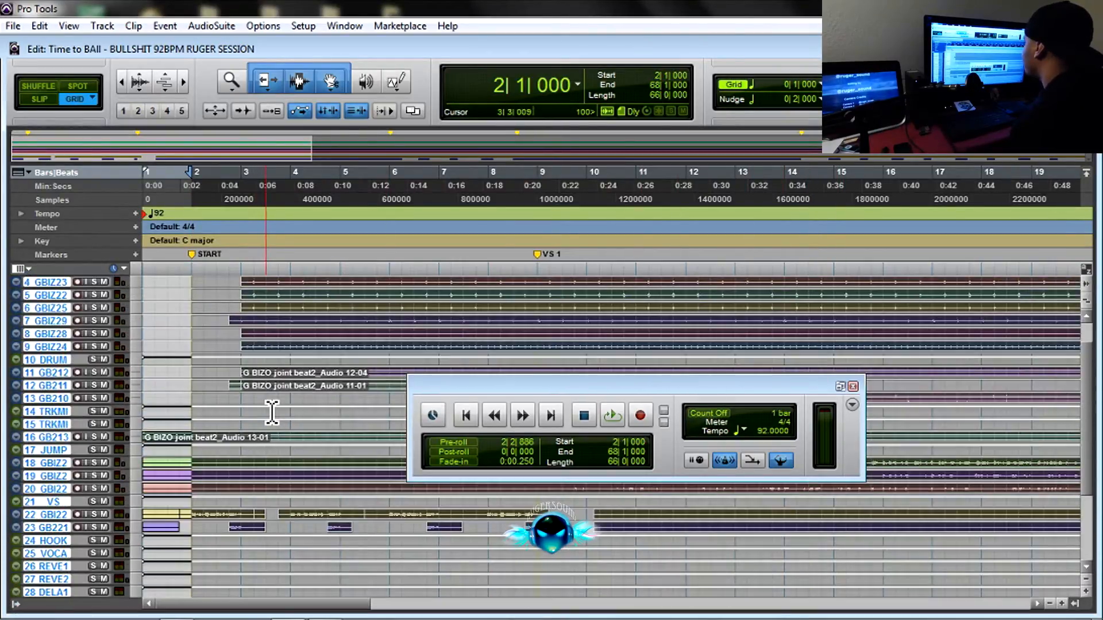
pyautogui.scroll(2, 271, 412)
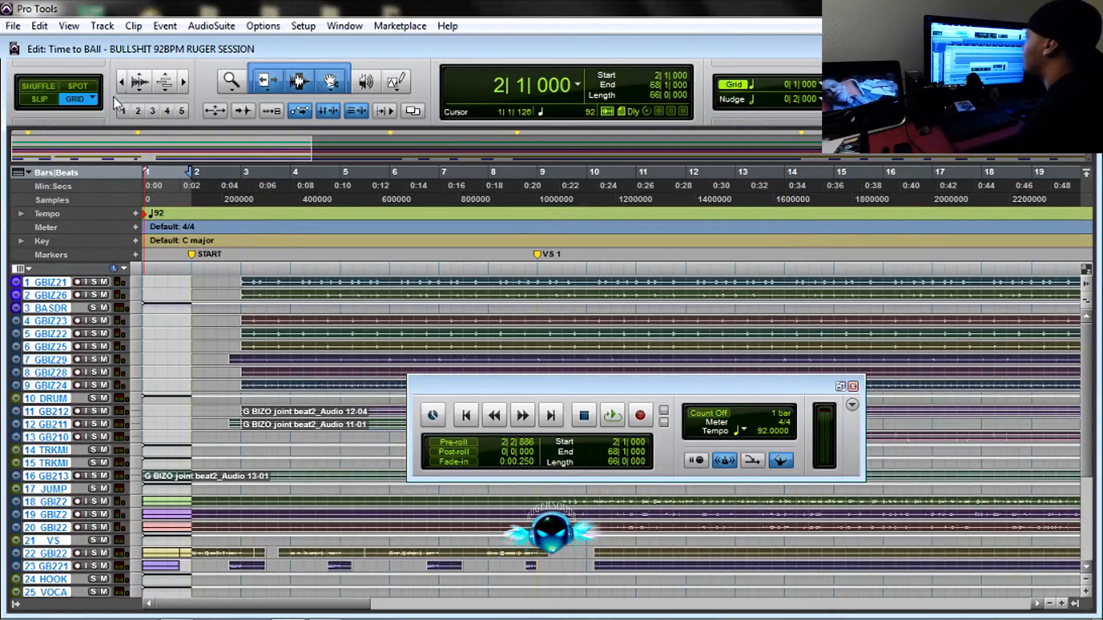
# Open the Track Bounce settings for all selected tracks.
pyautogui.click(104, 26)
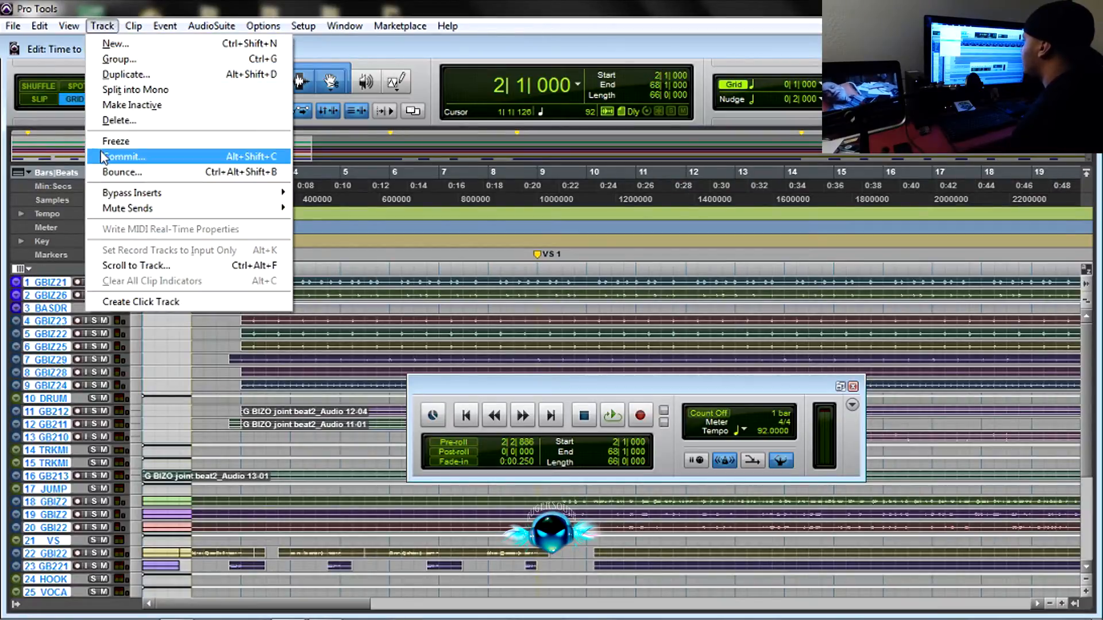
pyautogui.click(5, 26)
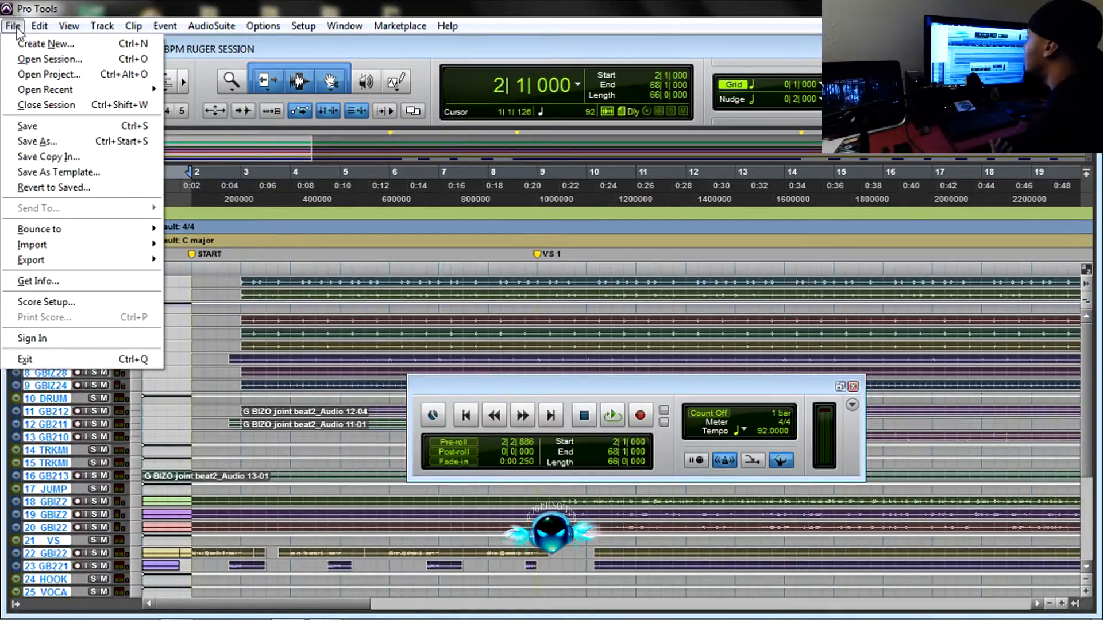
pyautogui.click(103, 26)
pyautogui.click(103, 26)
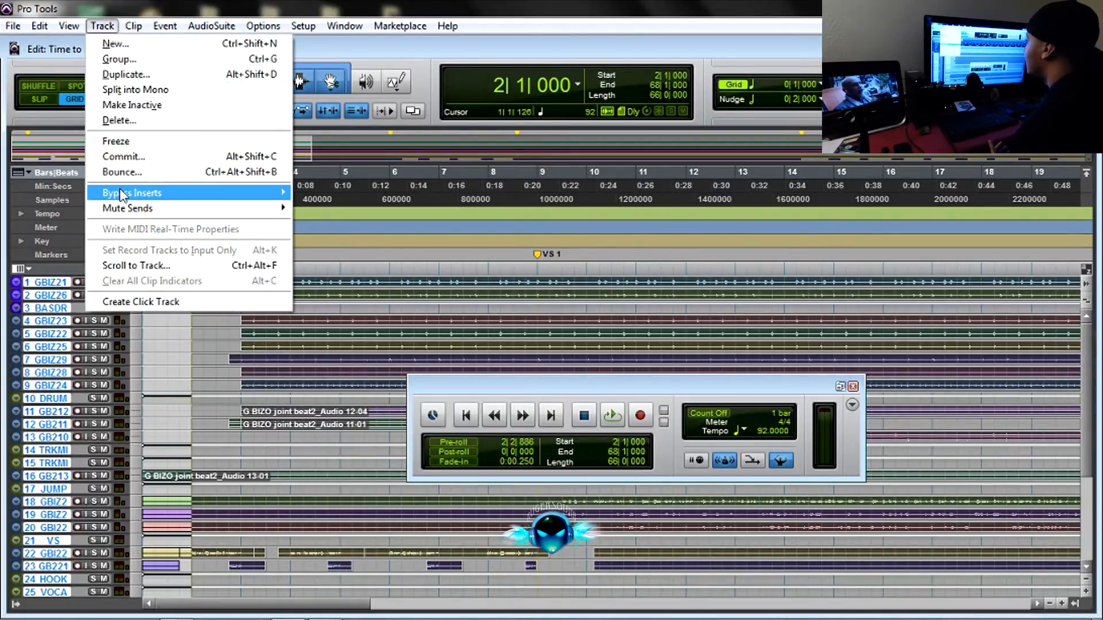
pyautogui.click(126, 172)
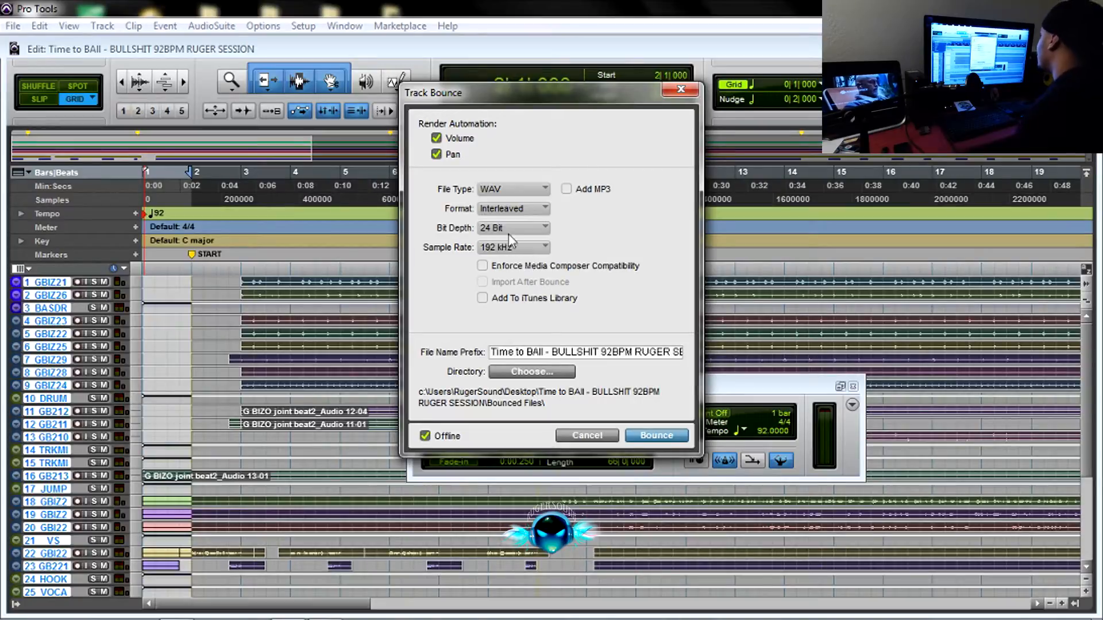
# Configure the track bounce as WAV, Interleaved, 32 Bit Float at a 192 kHz sample rate.
pyautogui.click(525, 188)
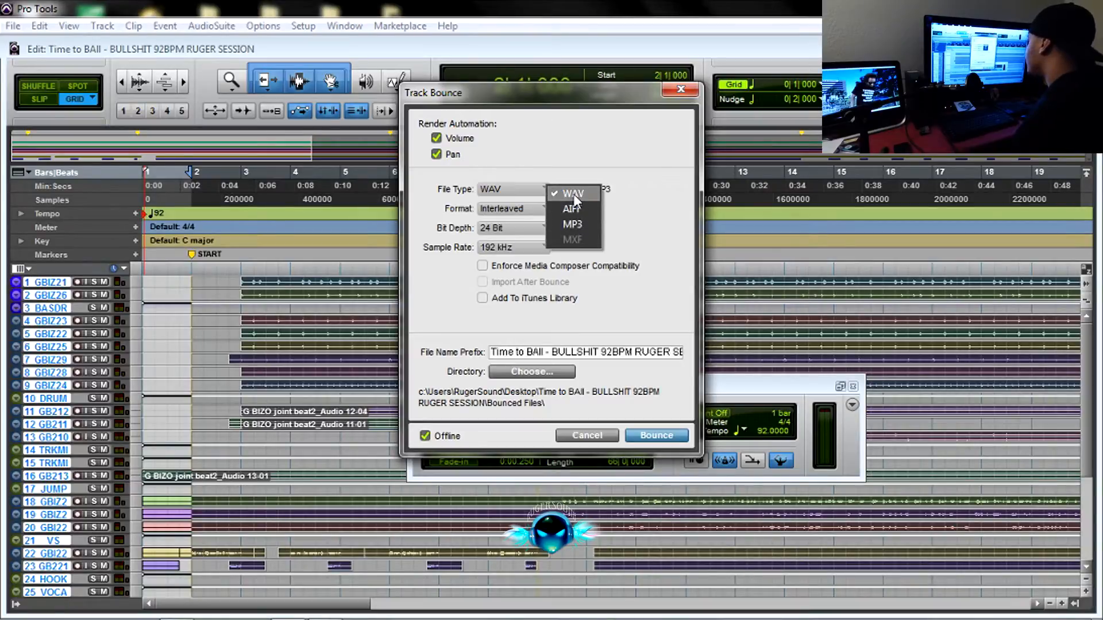
pyautogui.click(573, 197)
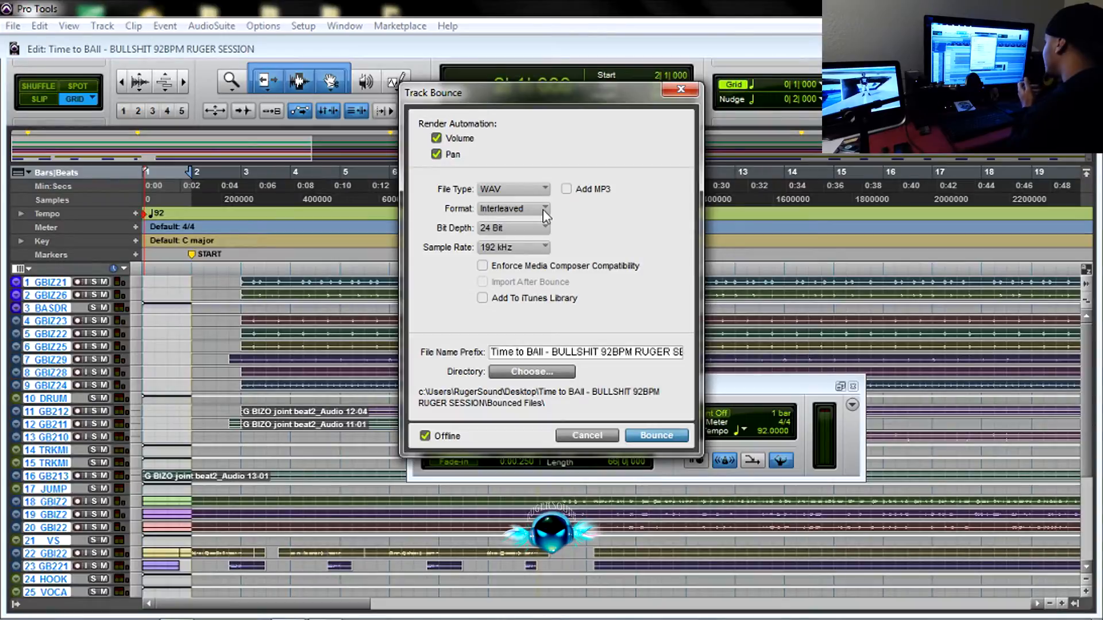
pyautogui.click(543, 209)
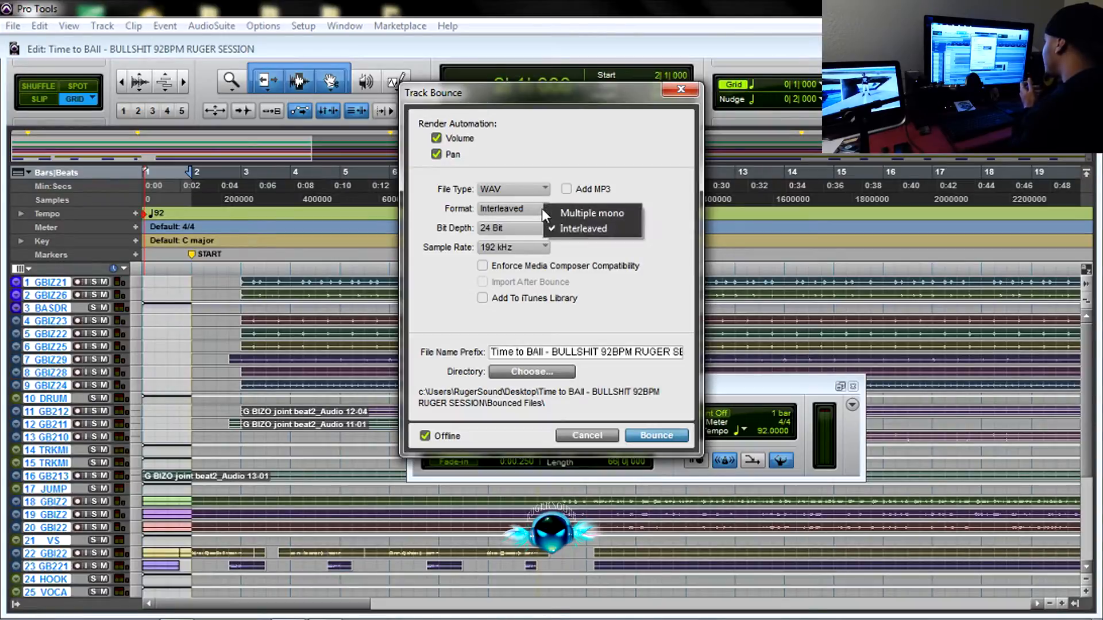
pyautogui.click(587, 229)
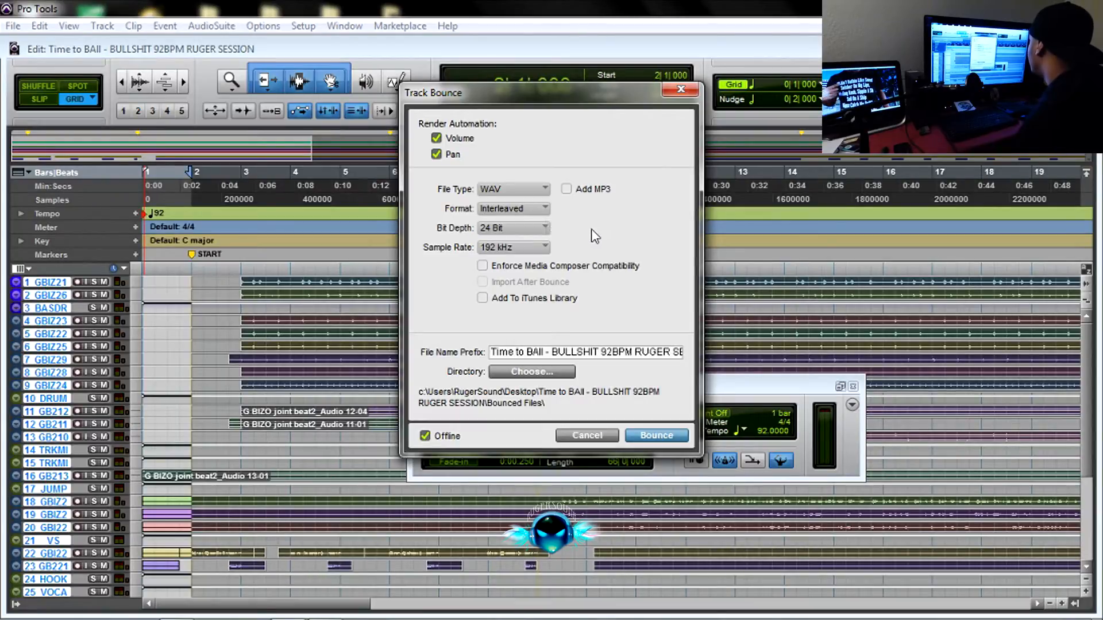
pyautogui.click(517, 229)
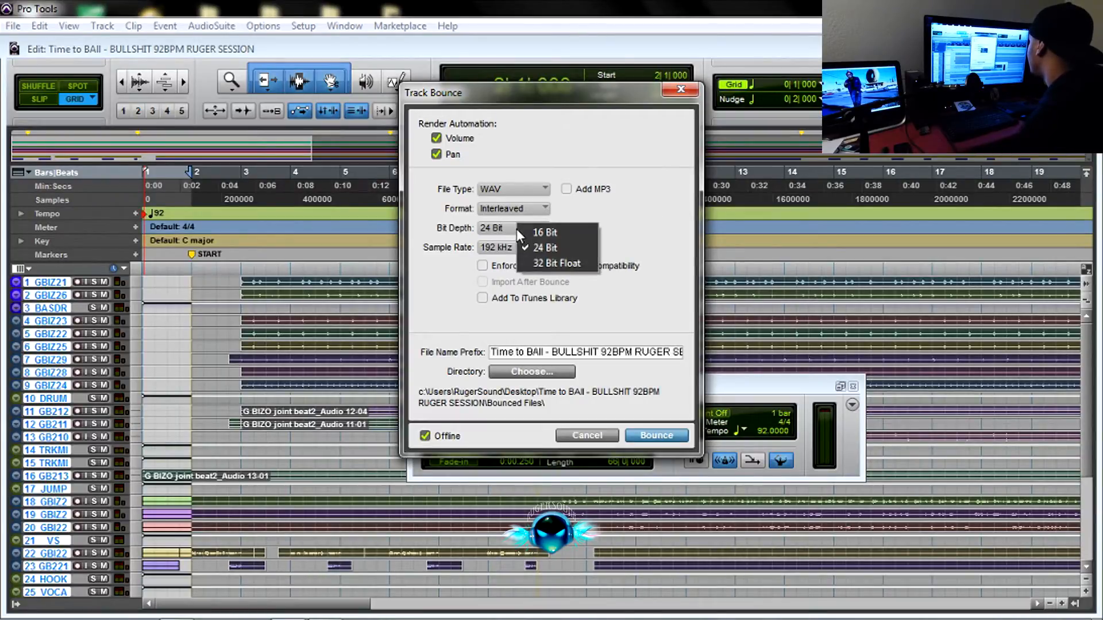
pyautogui.click(550, 265)
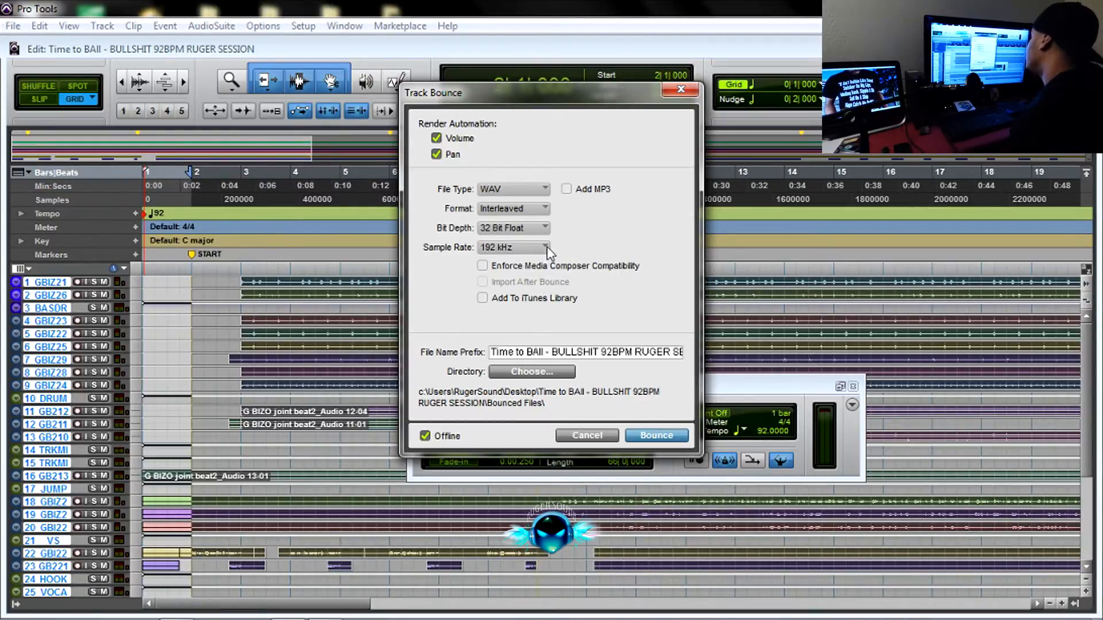
pyautogui.click(545, 247)
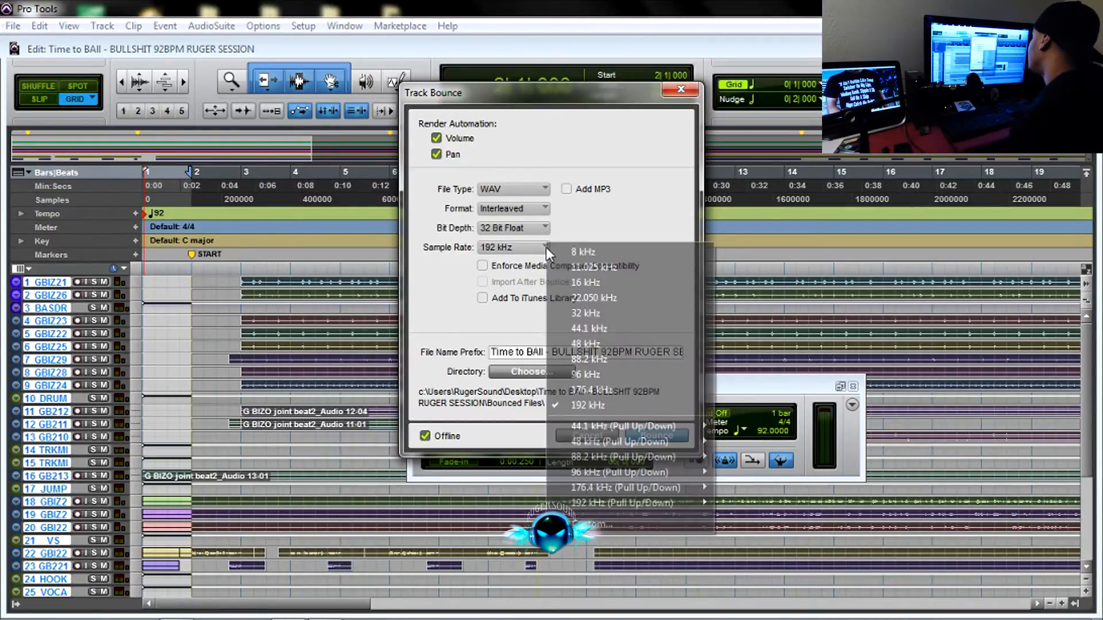
pyautogui.click(581, 404)
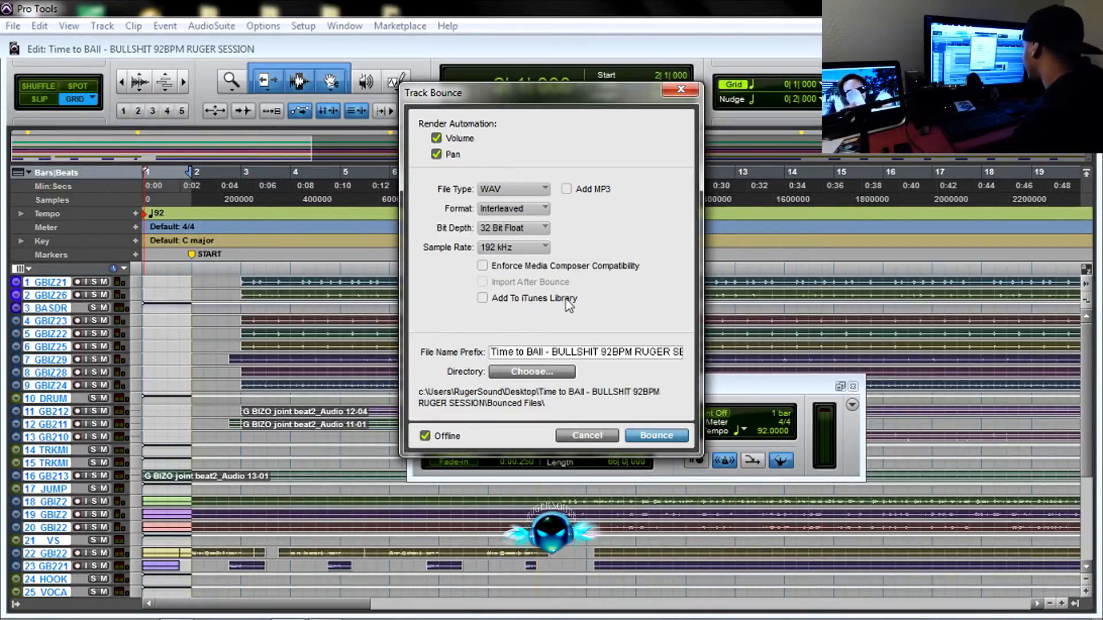
# While choosing the bounce directory, create a folder on the Desktop named "G-Bone - Time To Ball 92bpm".
pyautogui.click(527, 373)
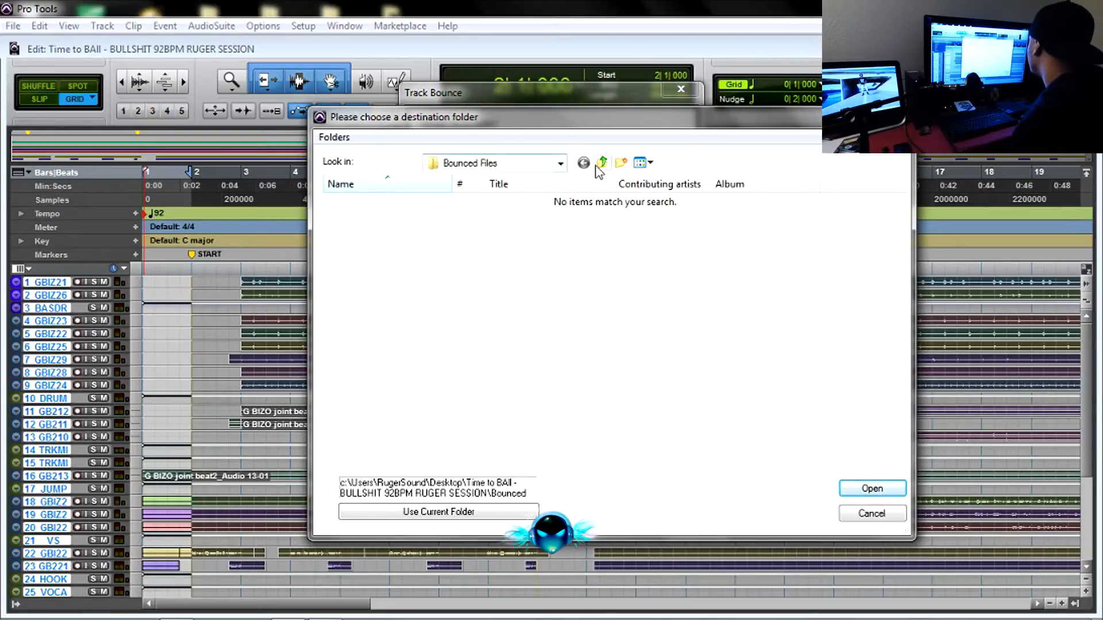
pyautogui.click(561, 165)
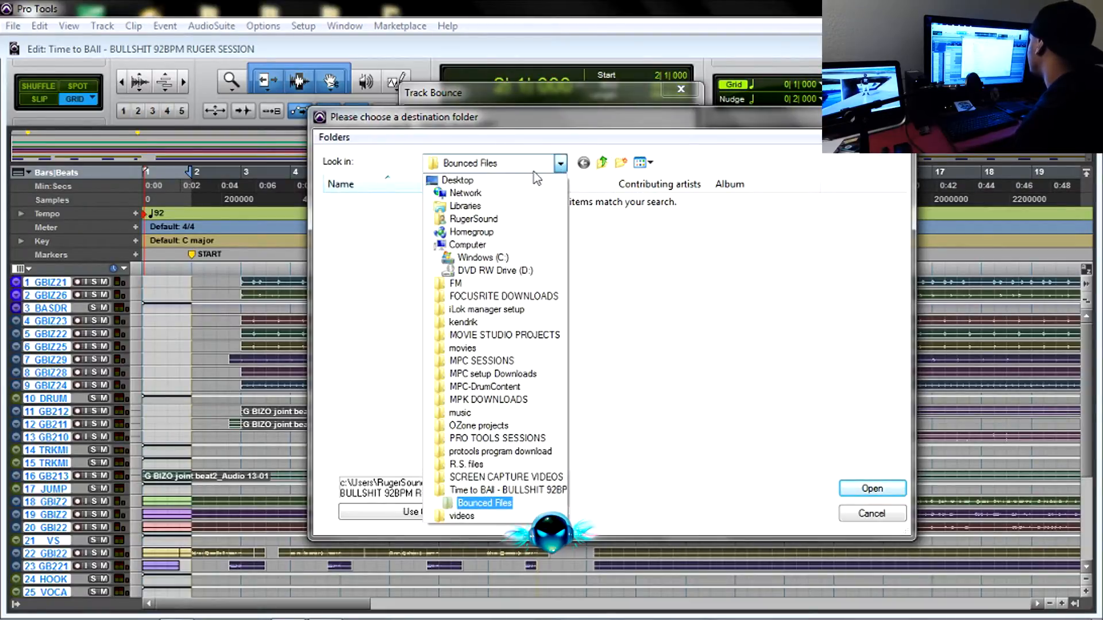
pyautogui.click(468, 178)
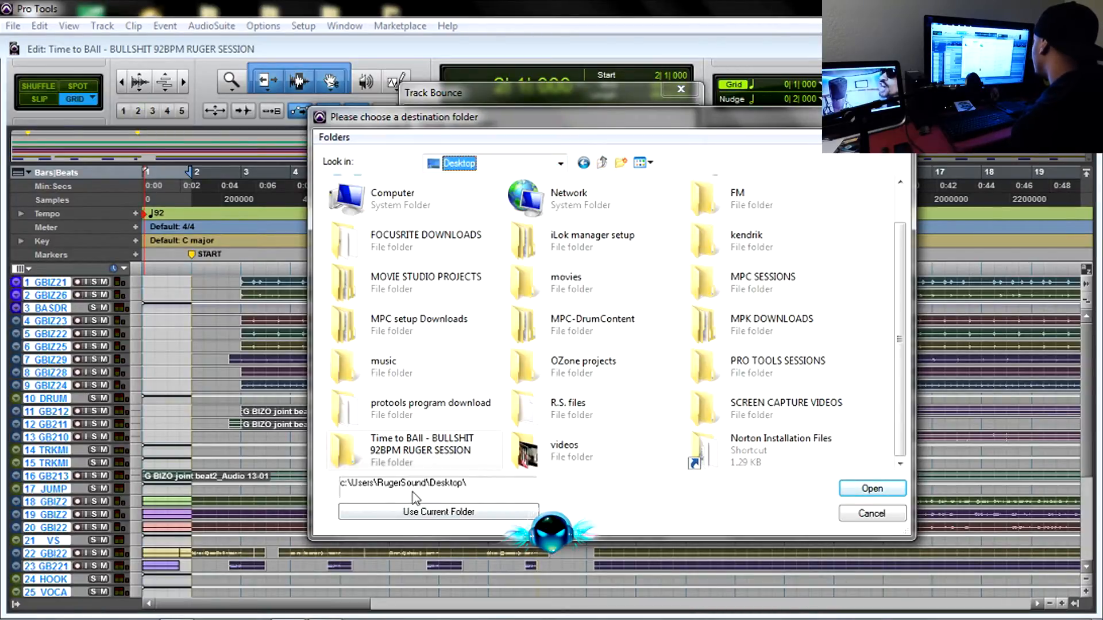
pyautogui.rightClick(651, 408)
pyautogui.moveTo(687, 338)
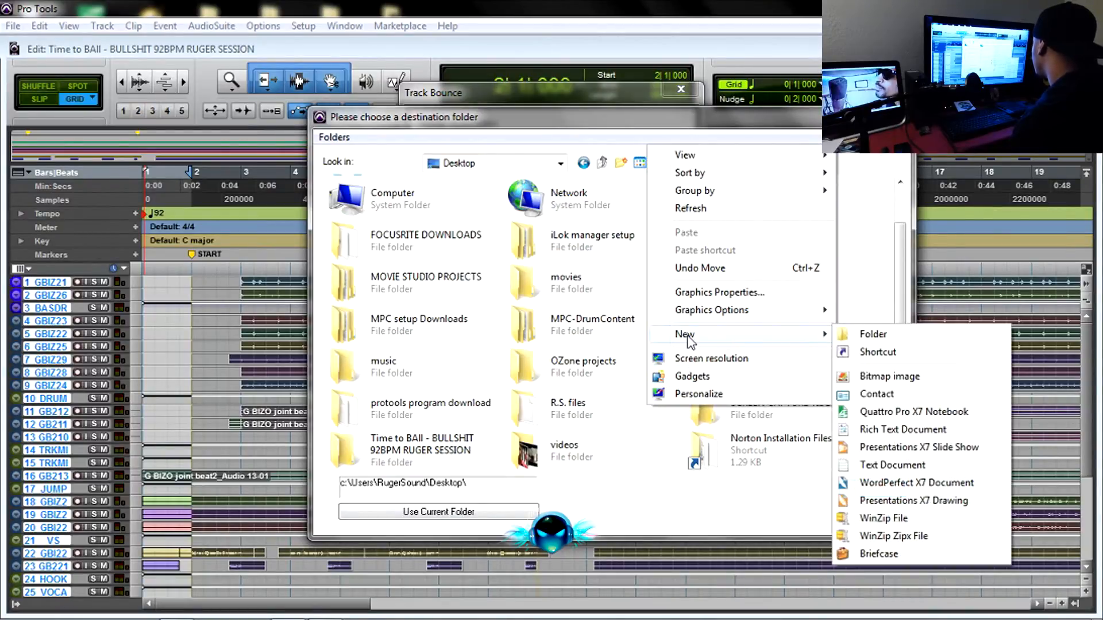
pyautogui.click(874, 335)
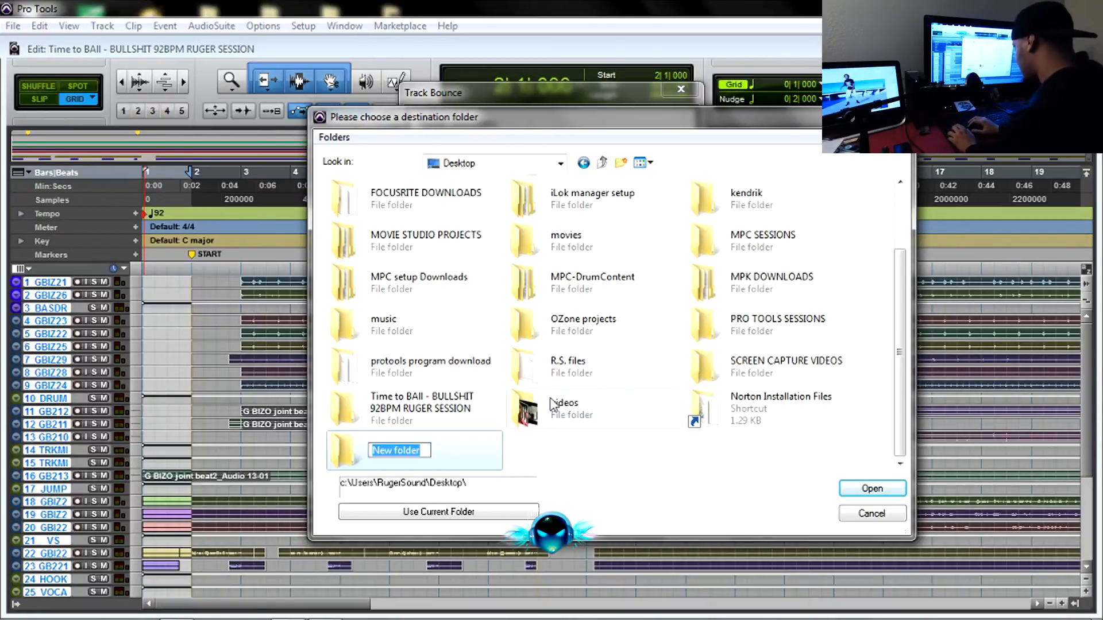
pyautogui.write('G')
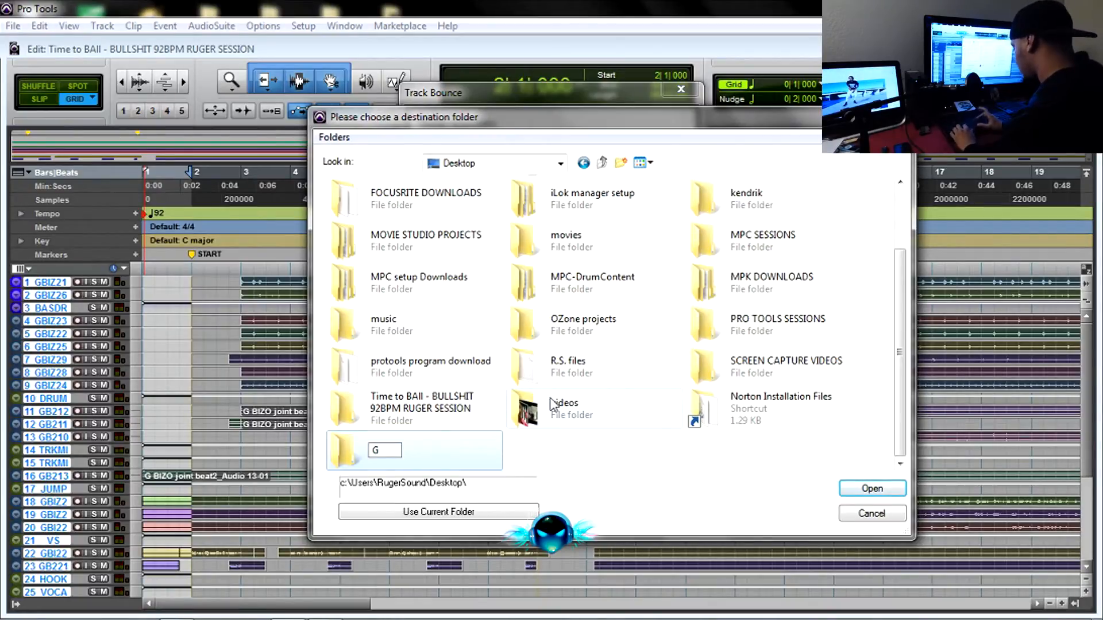
pyautogui.write('-Bone')
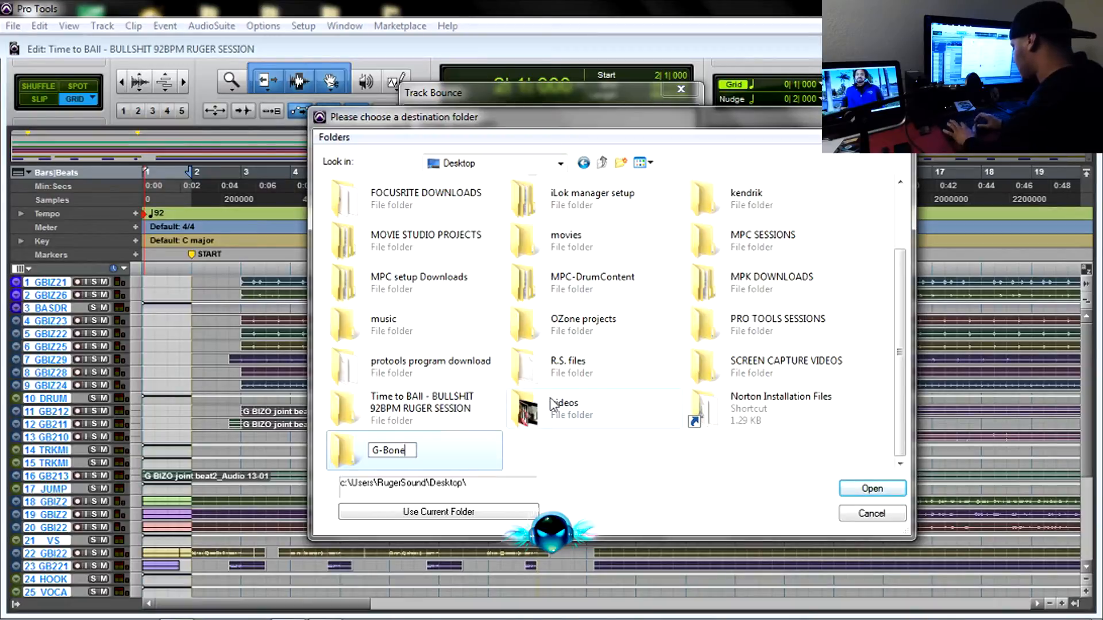
pyautogui.write(' - T')
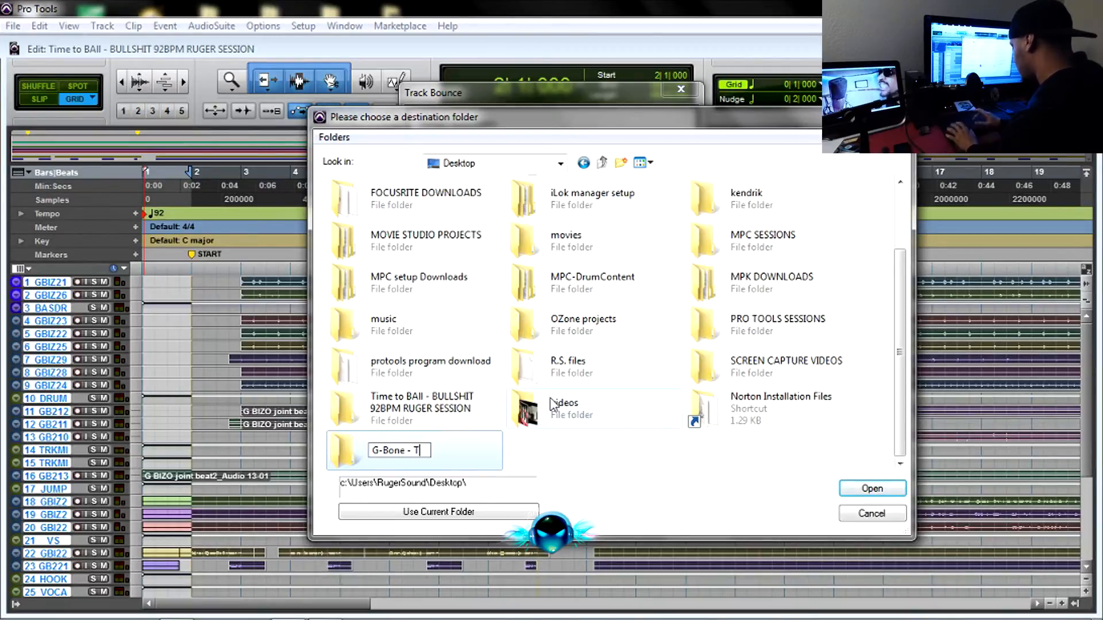
pyautogui.write('ime To Ball')
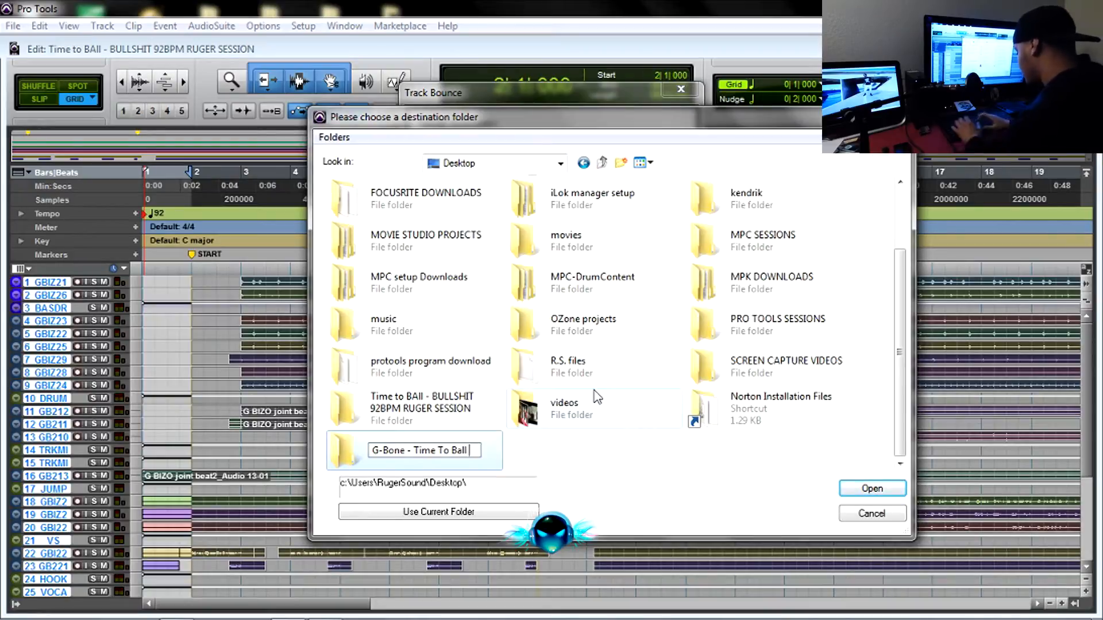
pyautogui.write('92')
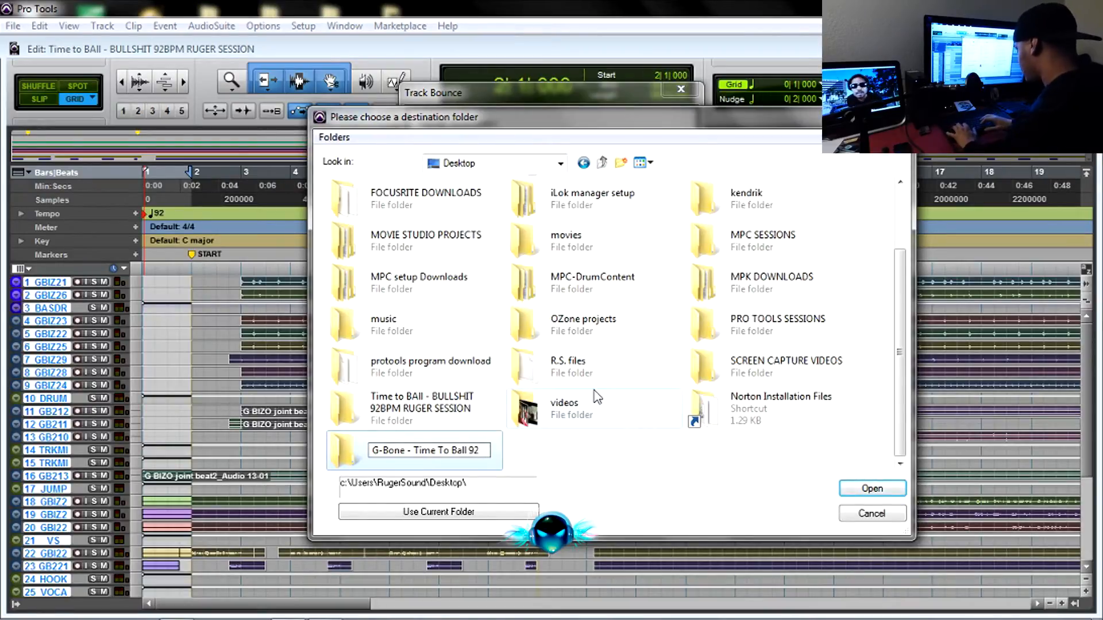
pyautogui.write('bpm')
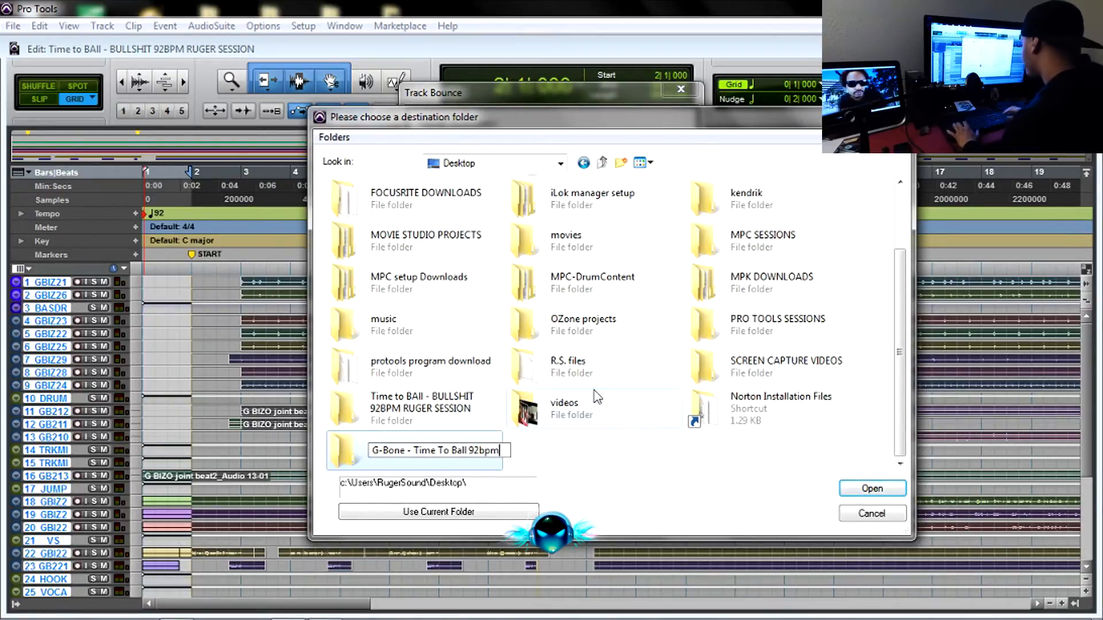
pyautogui.click(347, 456)
# Use the new "G-Bone - Time To Ball 92bpm" folder as the destination and start the offline bounce.
pyautogui.doubleClick(362, 450)
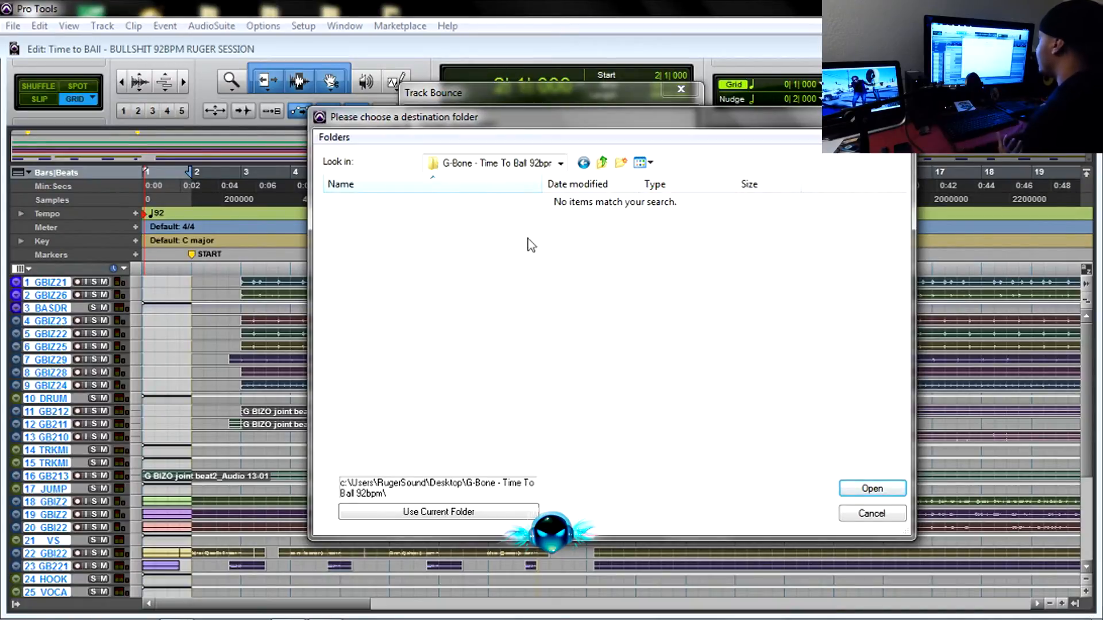
pyautogui.click(424, 514)
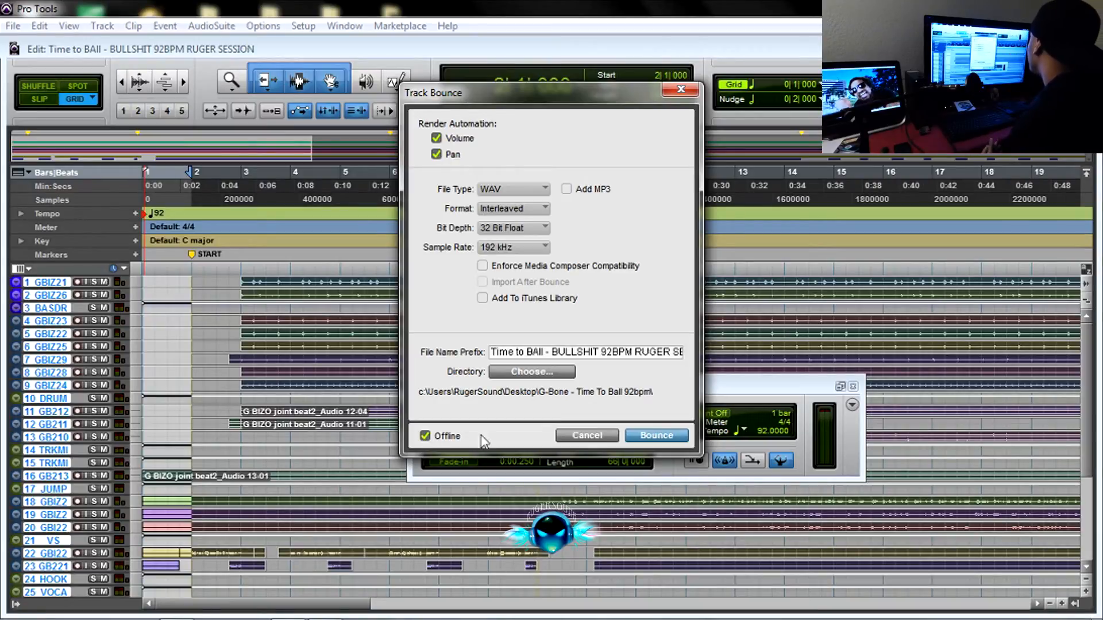
pyautogui.click(654, 436)
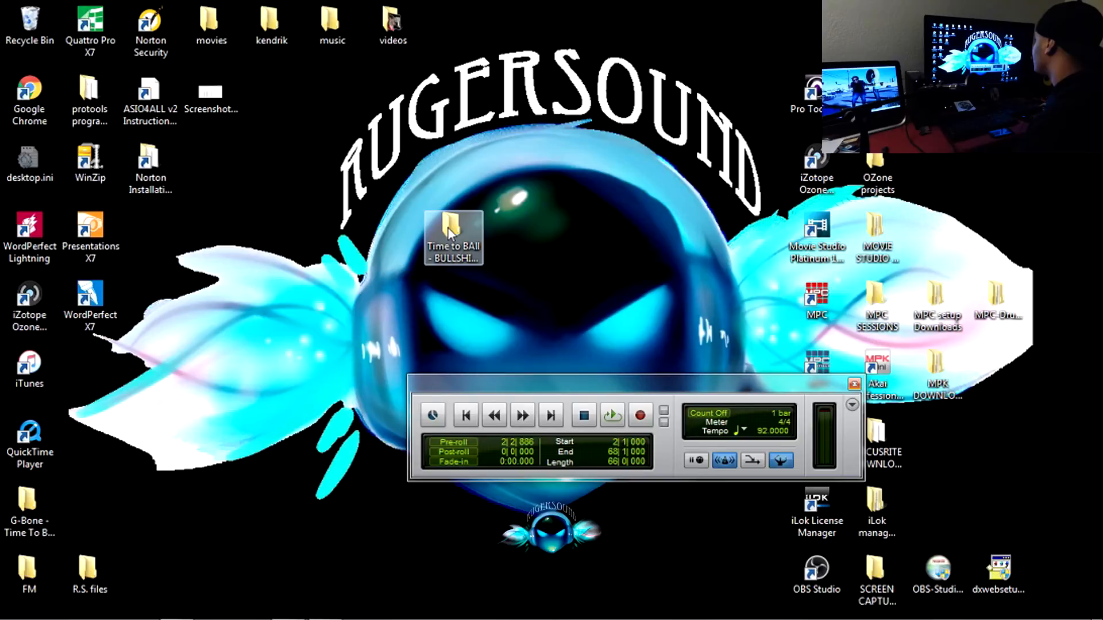
# On the Windows desktop, move the "G-Bone - Time To Ball 92bpm" folder beside the session folder and open it.
pyautogui.moveTo(35, 506); pyautogui.dragTo(394, 230)
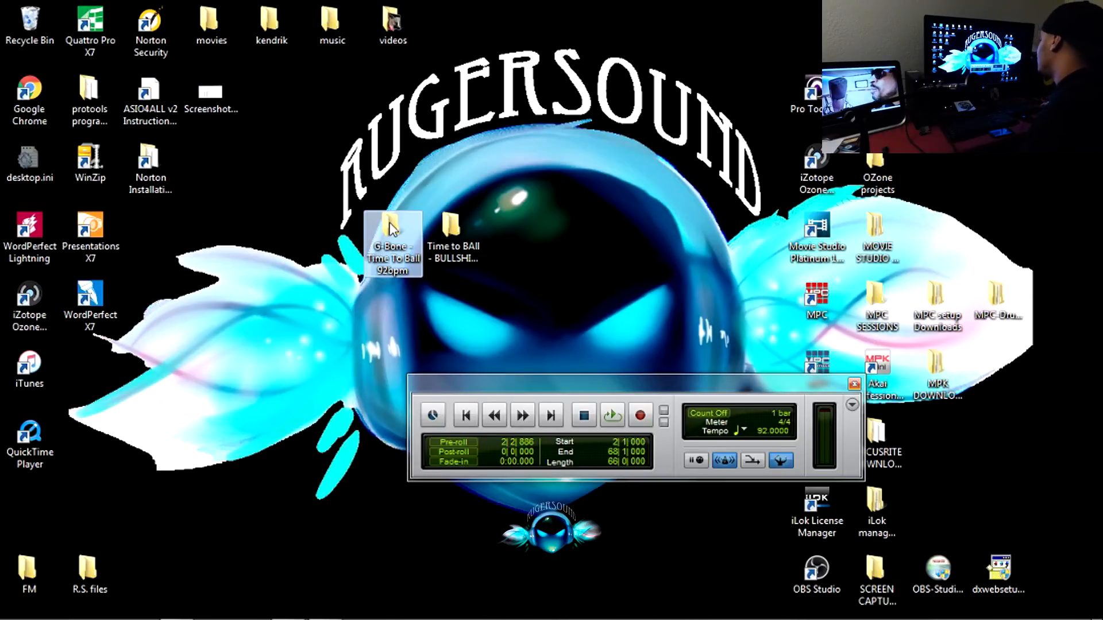
pyautogui.doubleClick(390, 228)
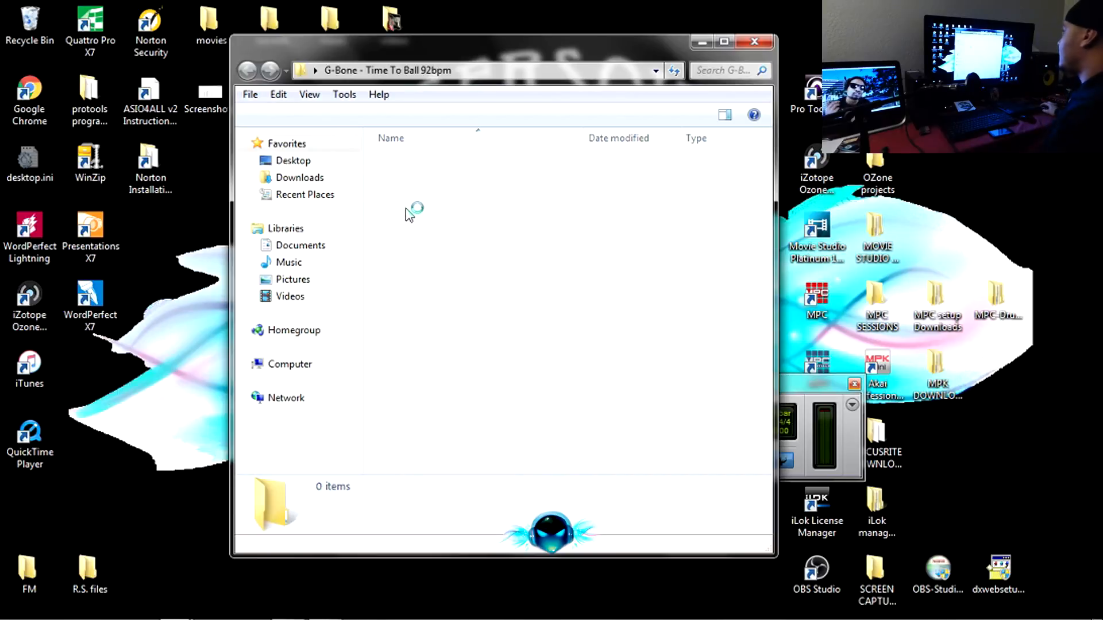
# Widen the Name column, maximize the folder window and examine the list of bounced WAV files.
pyautogui.moveTo(498, 139); pyautogui.dragTo(741, 139)
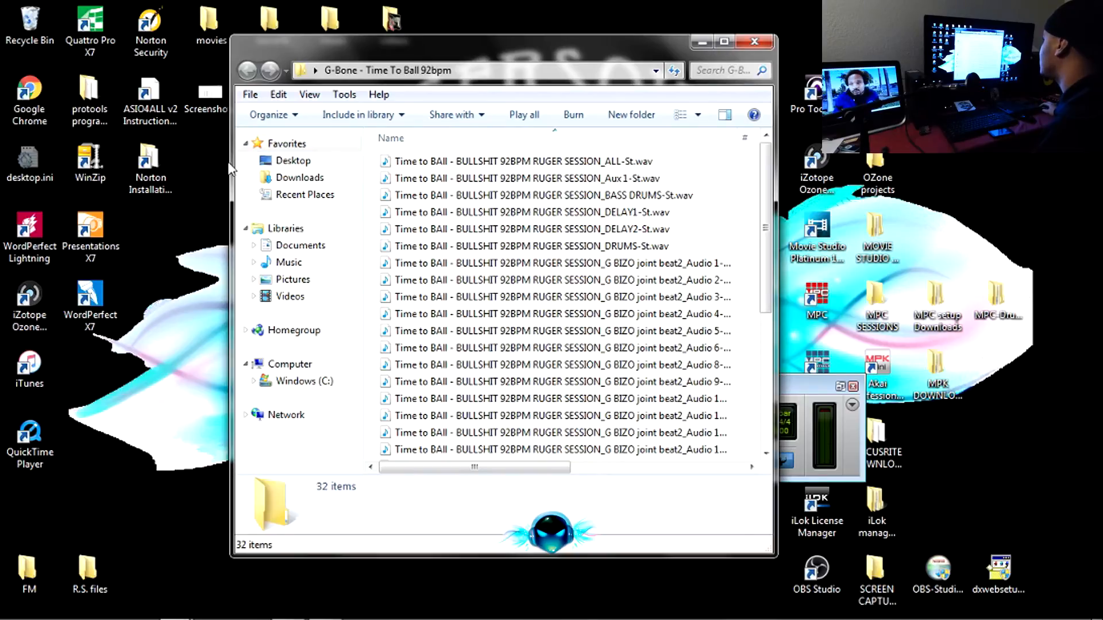
pyautogui.click(724, 41)
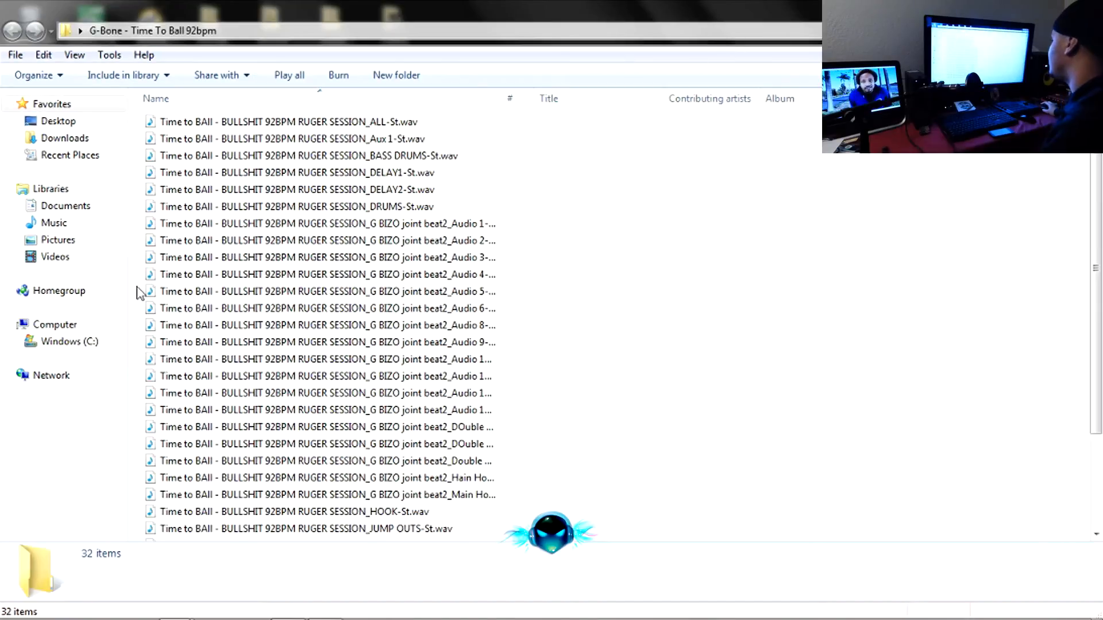
pyautogui.scroll(-2, 182, 294)
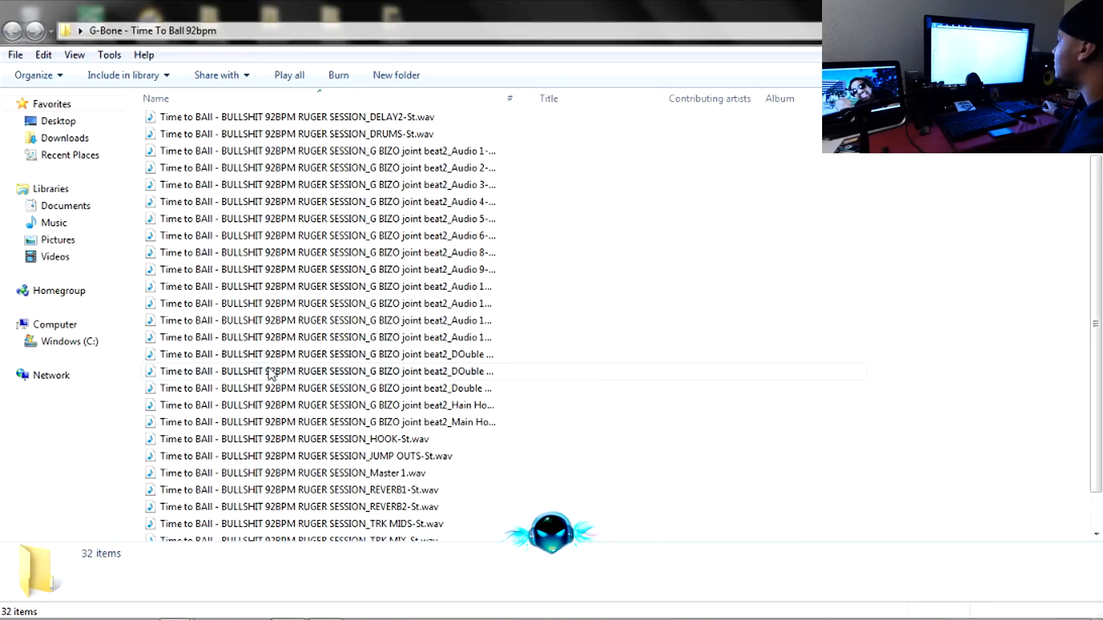
pyautogui.scroll(2, 271, 374)
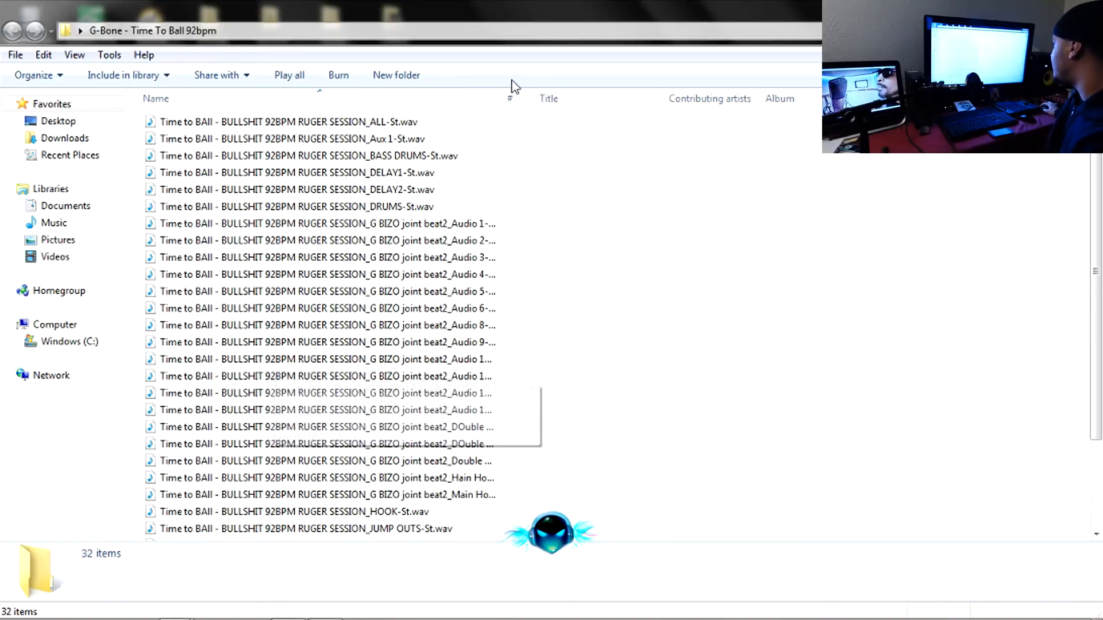